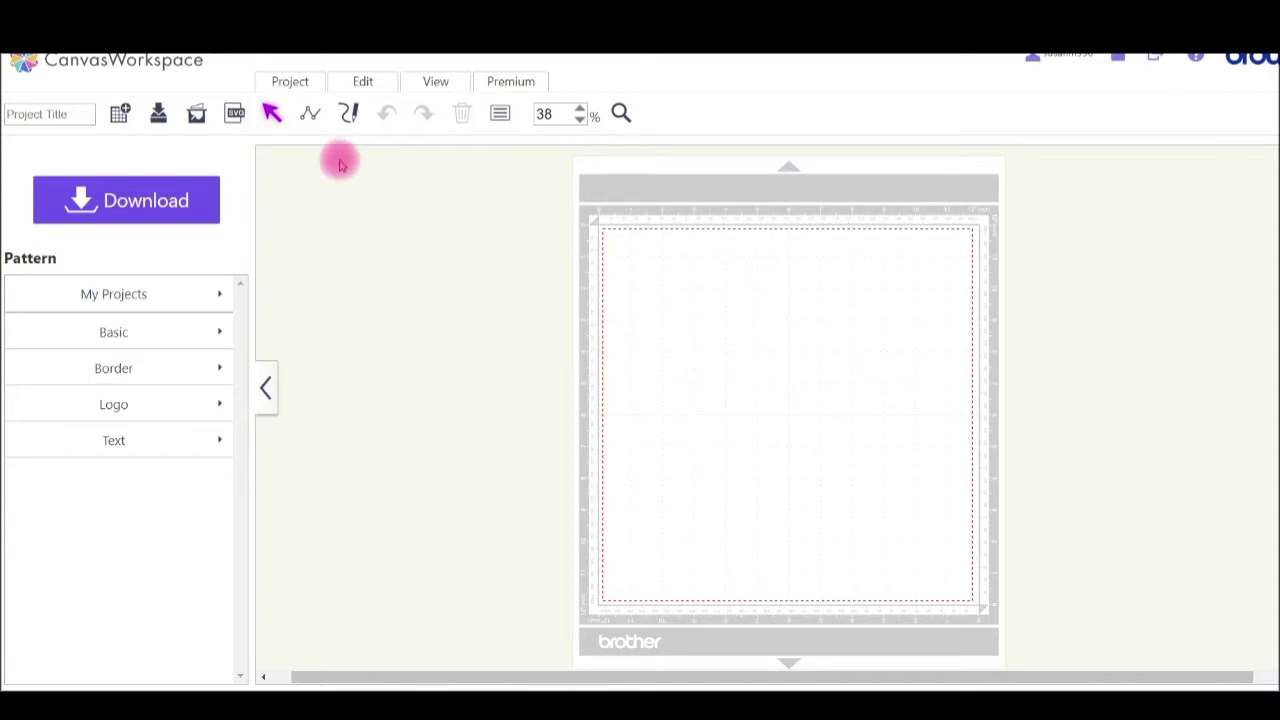
Step: Import Butterfly Welcome PicSVG.svg so the butterfly and 'Welcome' design appear on the mat
click(233, 113)
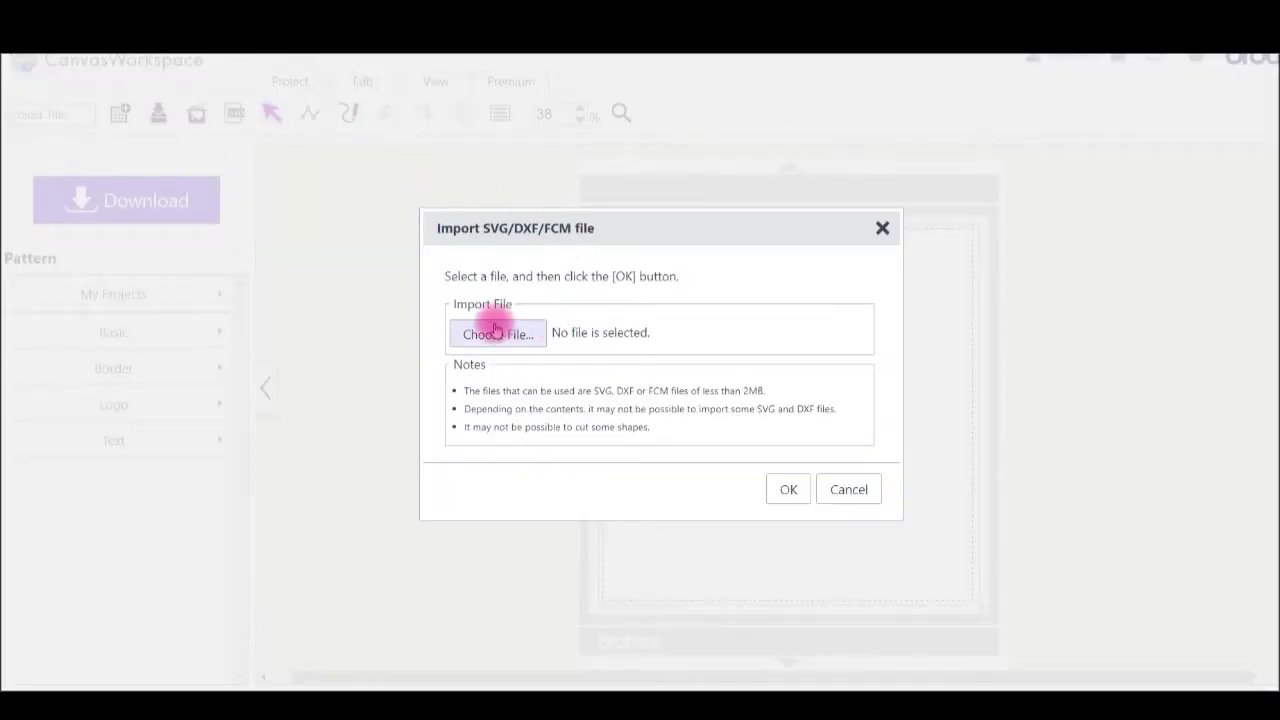
click(493, 334)
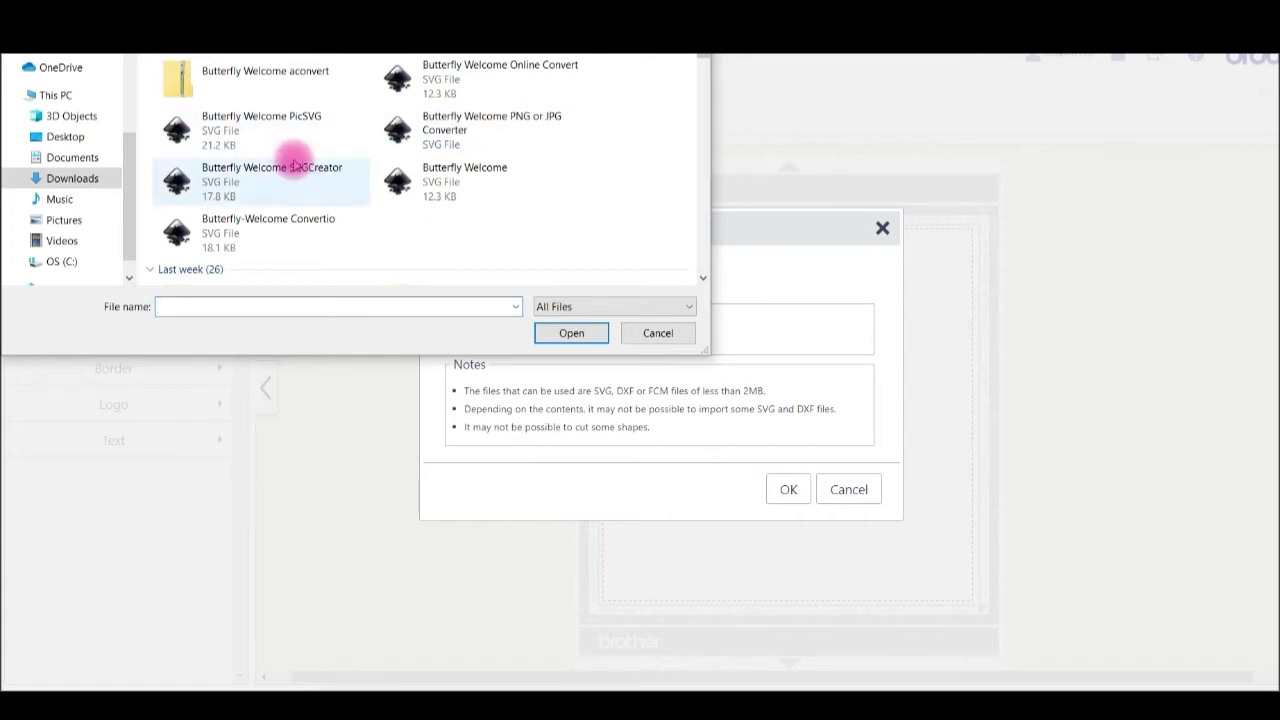
click(283, 124)
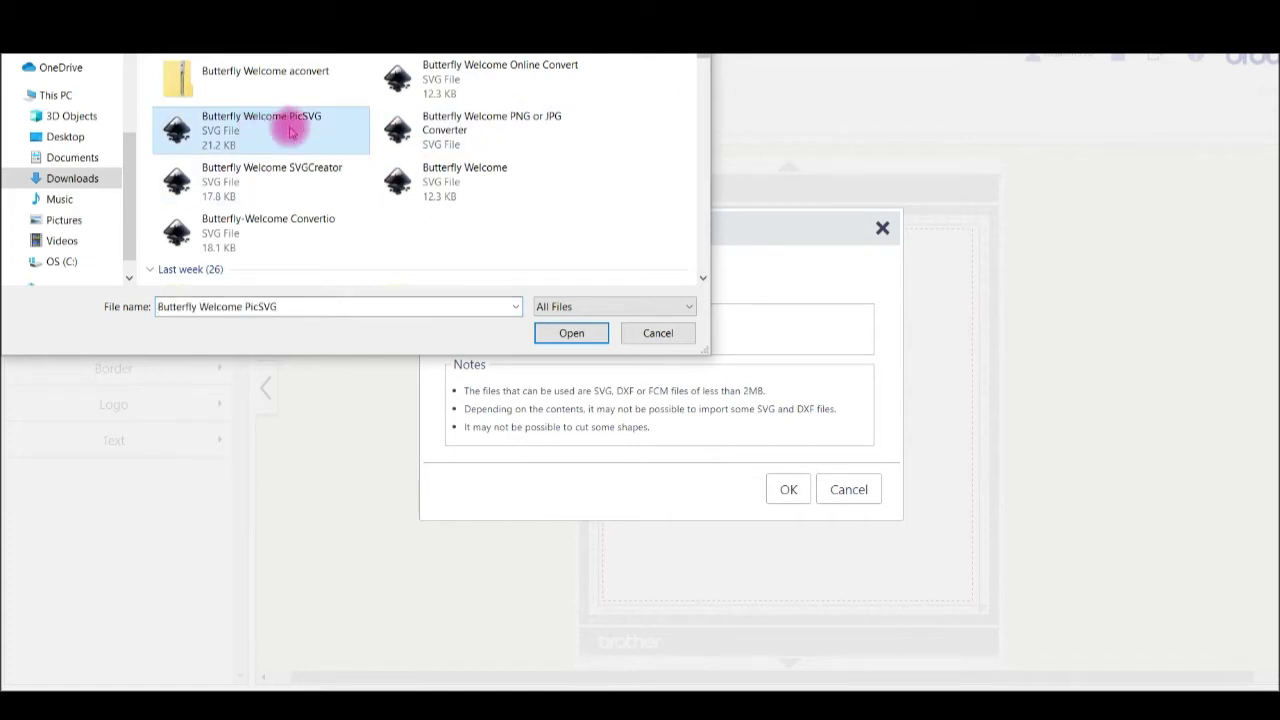
click(571, 335)
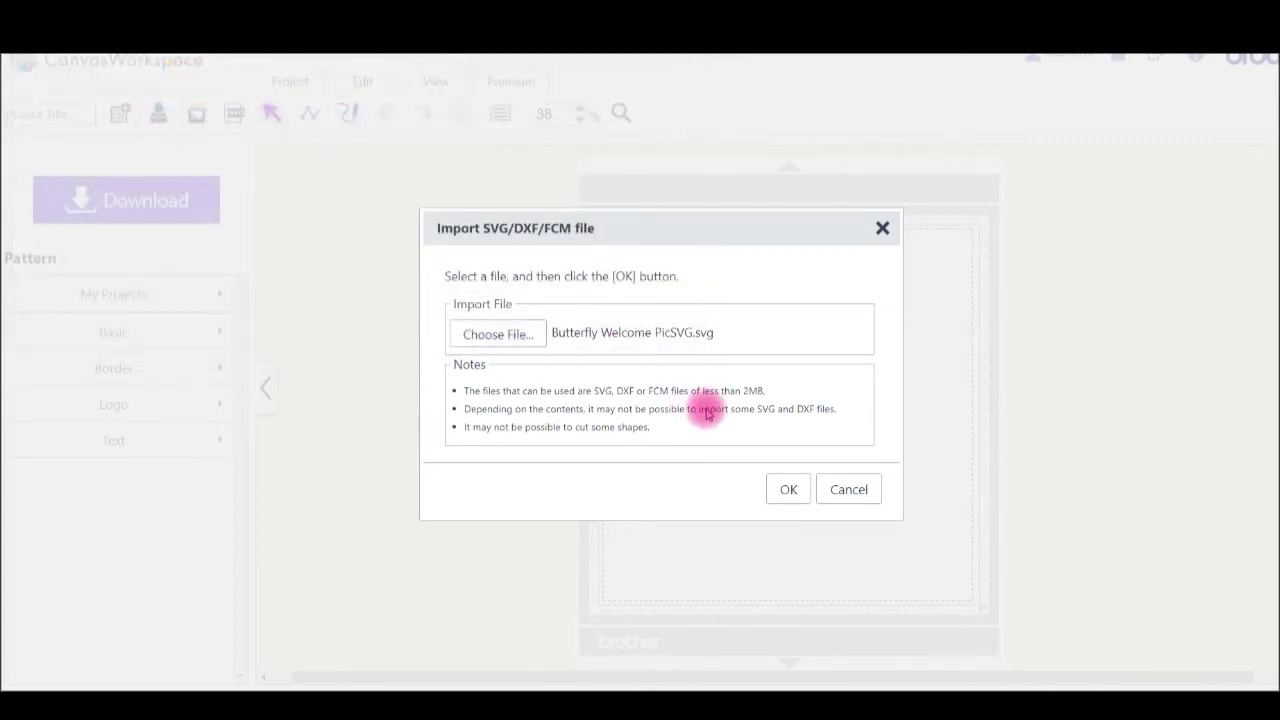
click(789, 491)
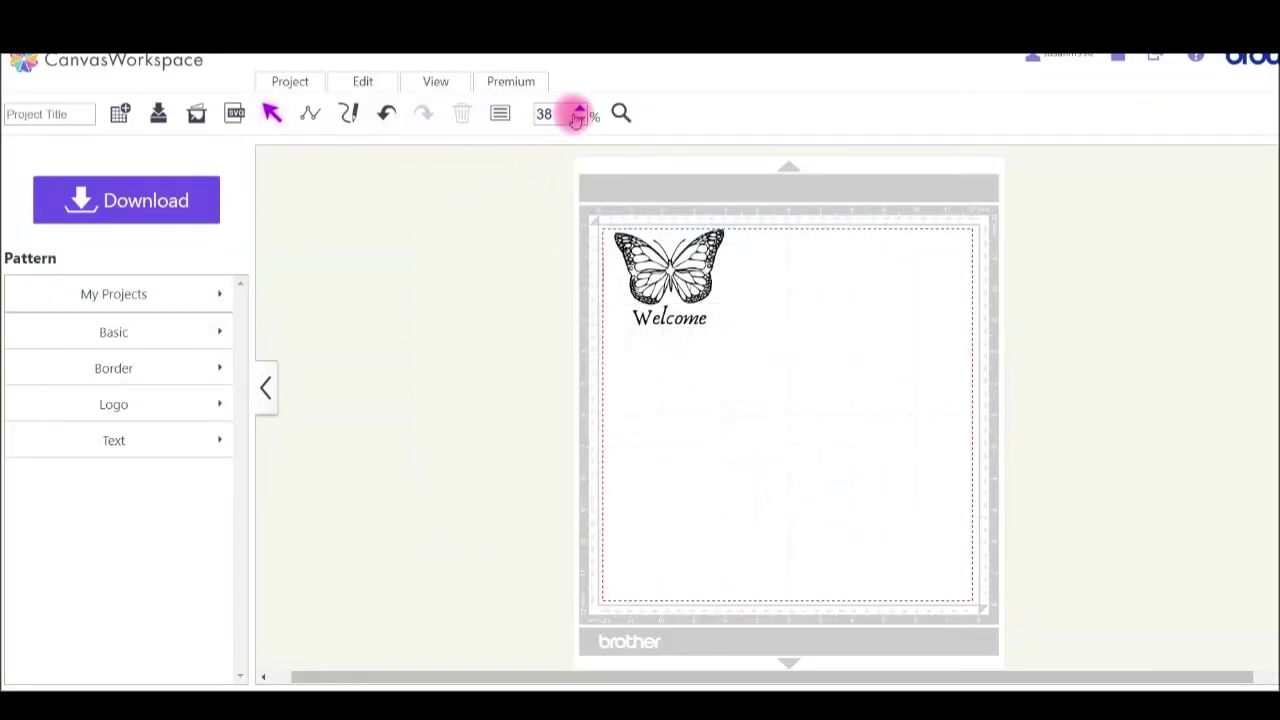
Step: Zoom in on the butterfly to 304% and uncheck Show Mat Image for a plain background
click(620, 113)
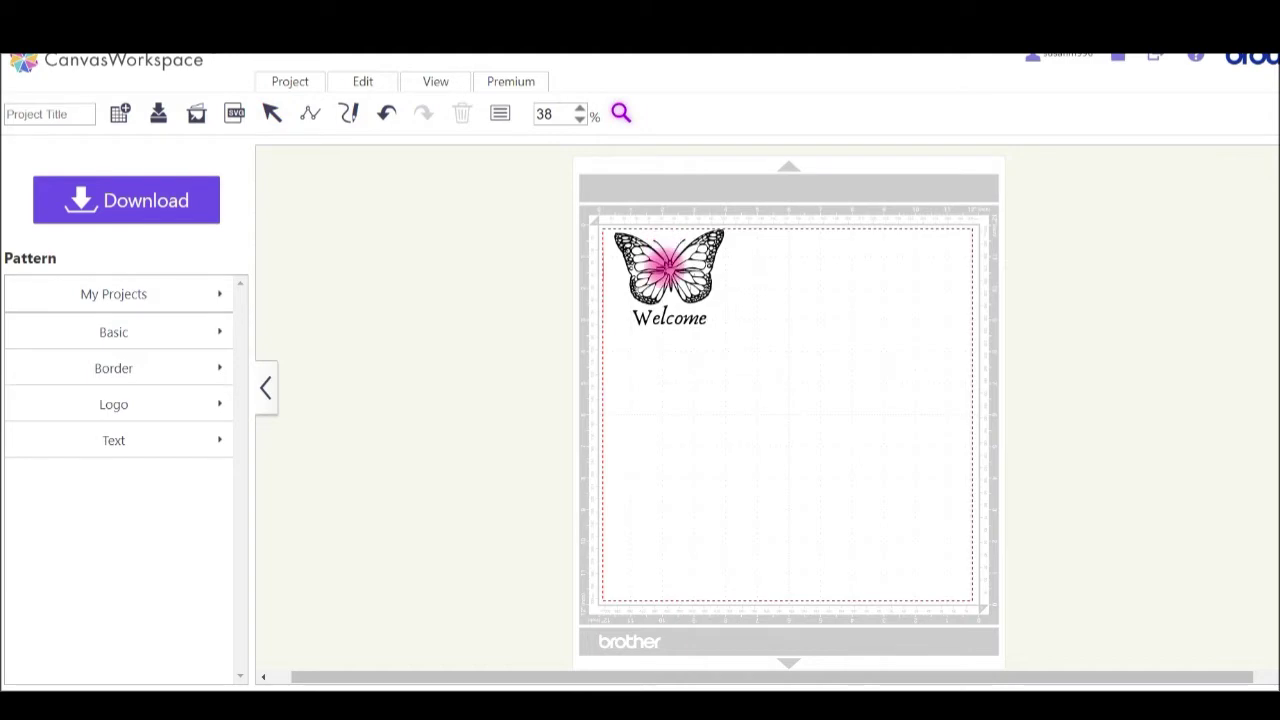
click(663, 264)
click(781, 414)
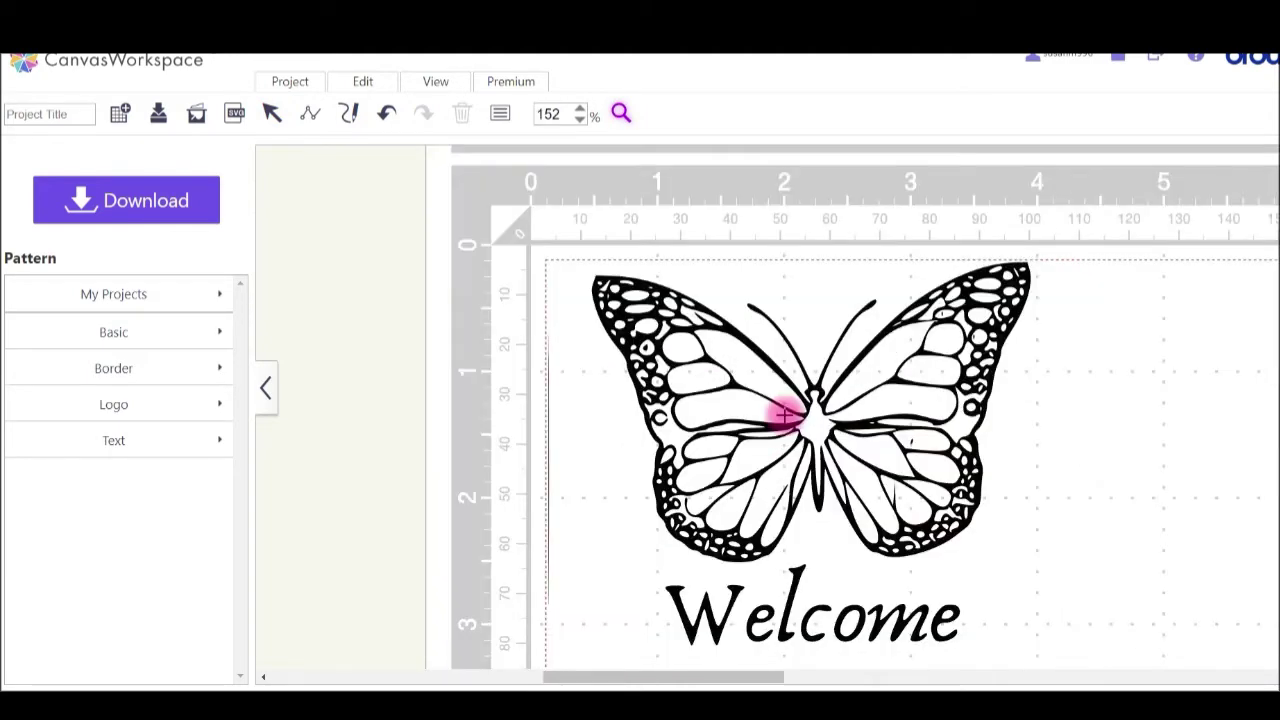
click(783, 414)
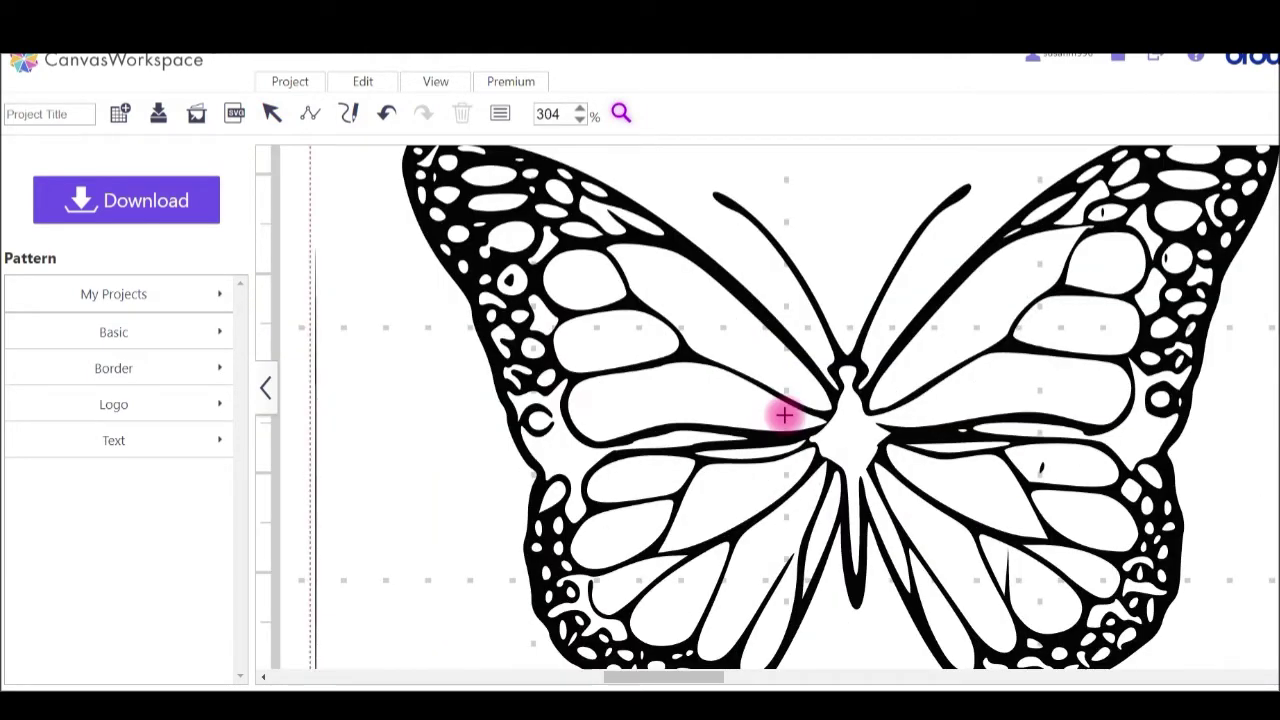
click(271, 113)
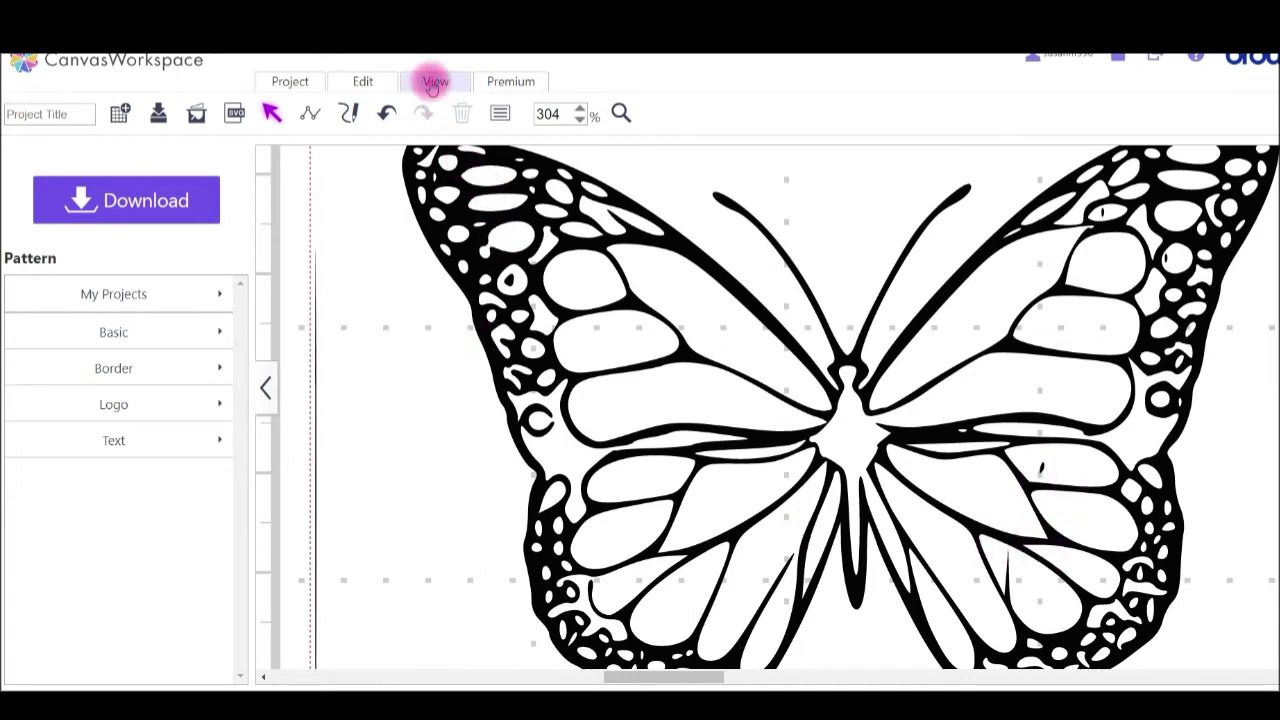
click(433, 83)
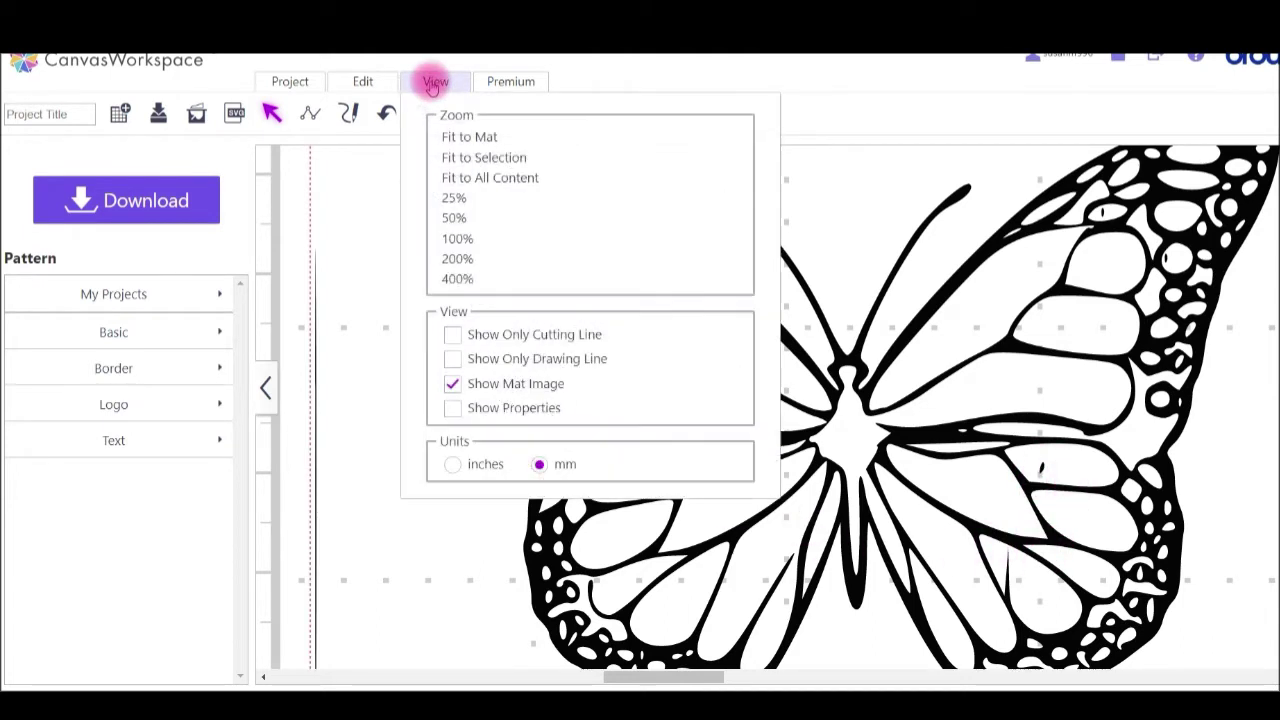
click(453, 383)
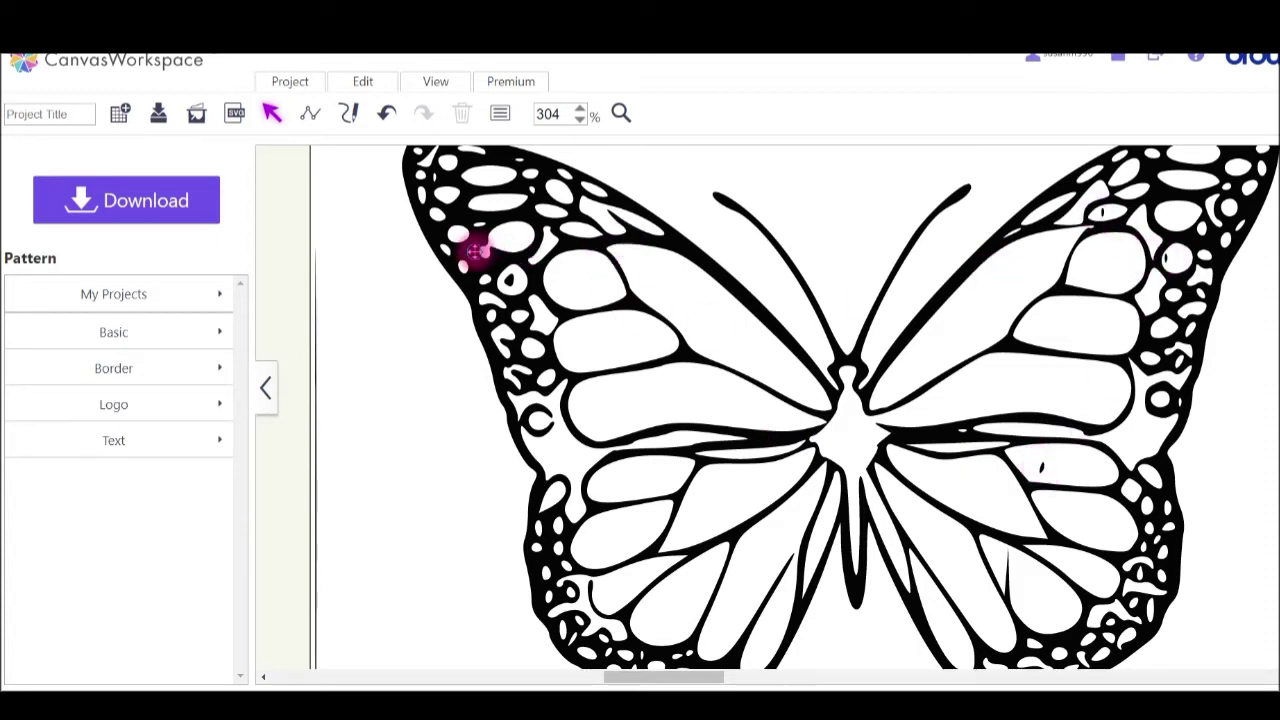
click(476, 251)
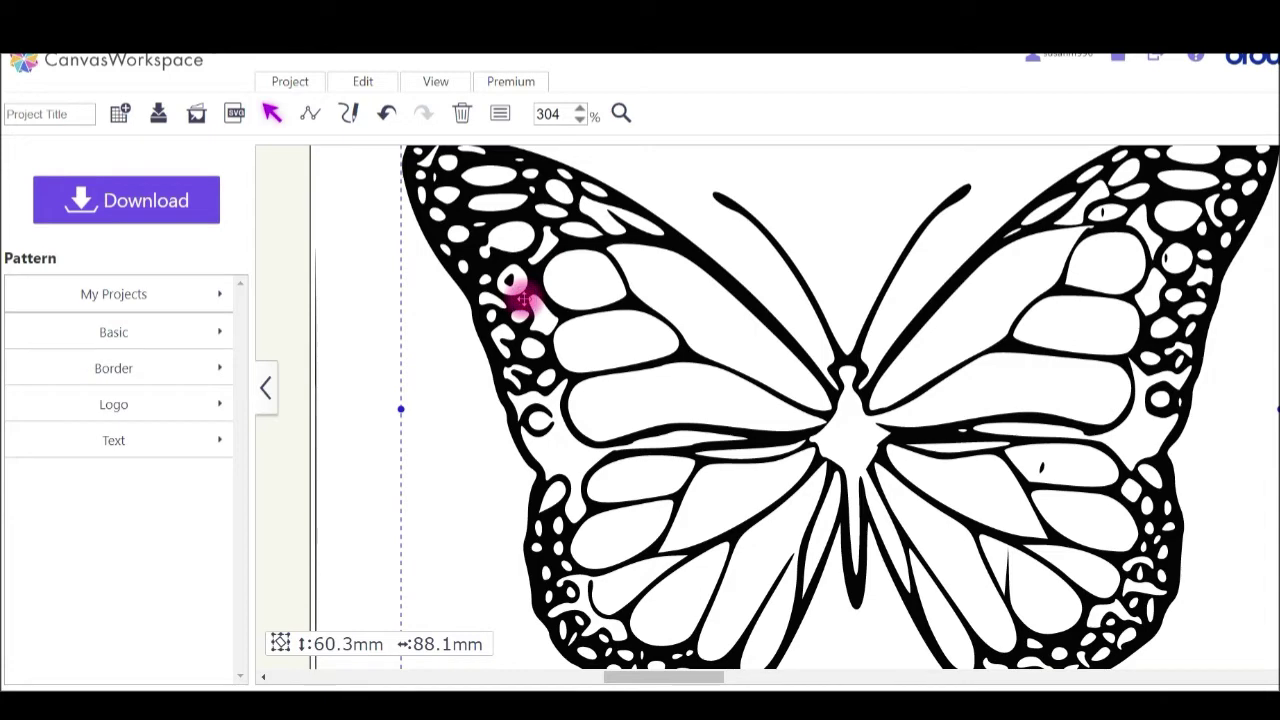
double_click(521, 298)
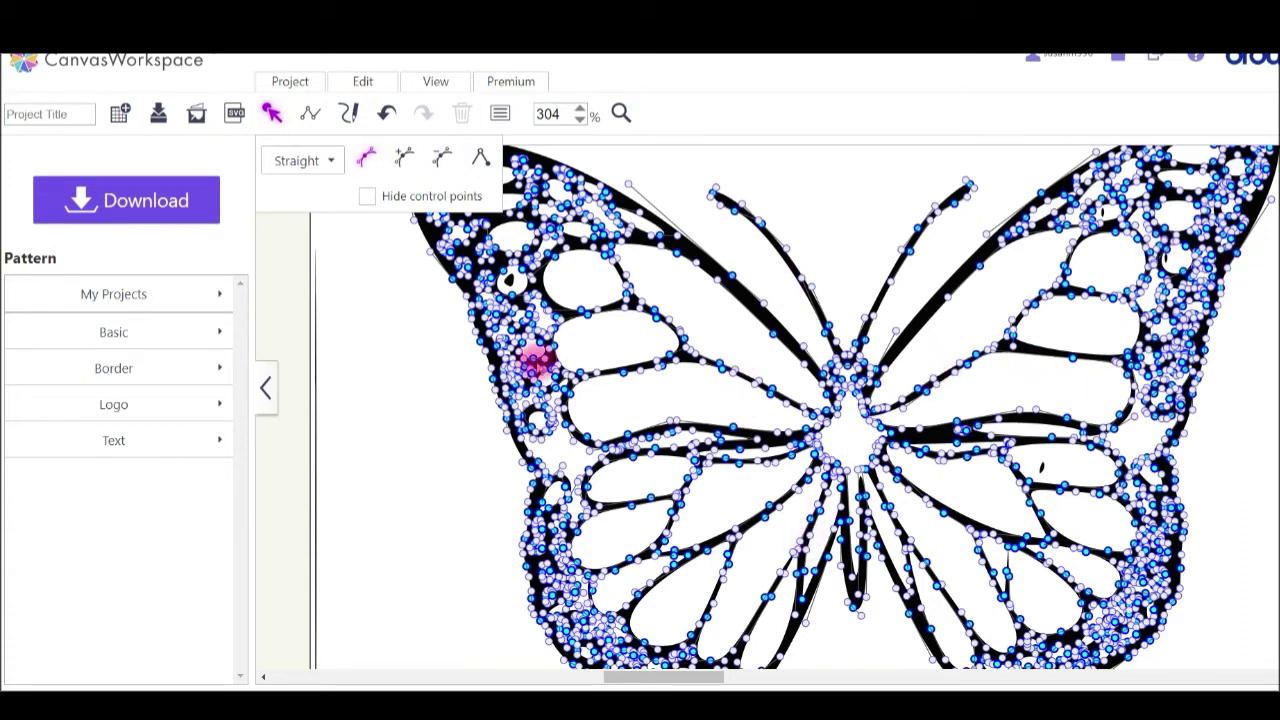
click(450, 362)
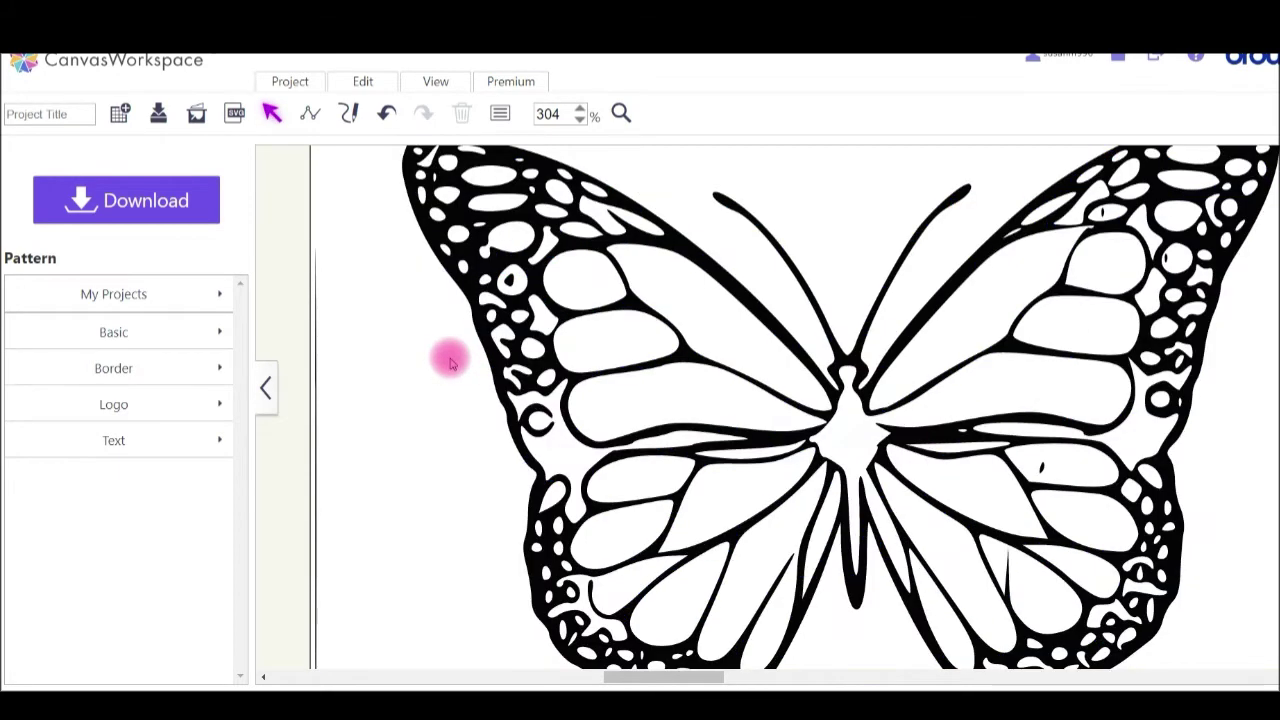
click(438, 82)
click(453, 334)
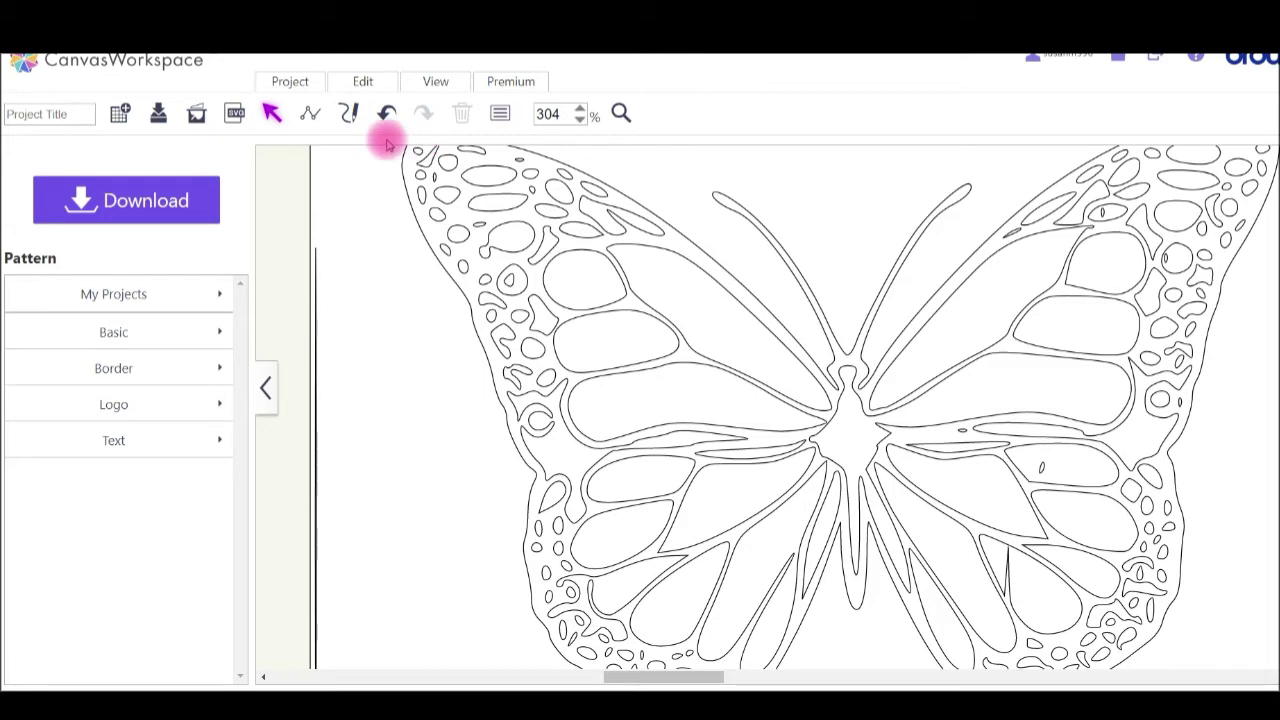
click(436, 81)
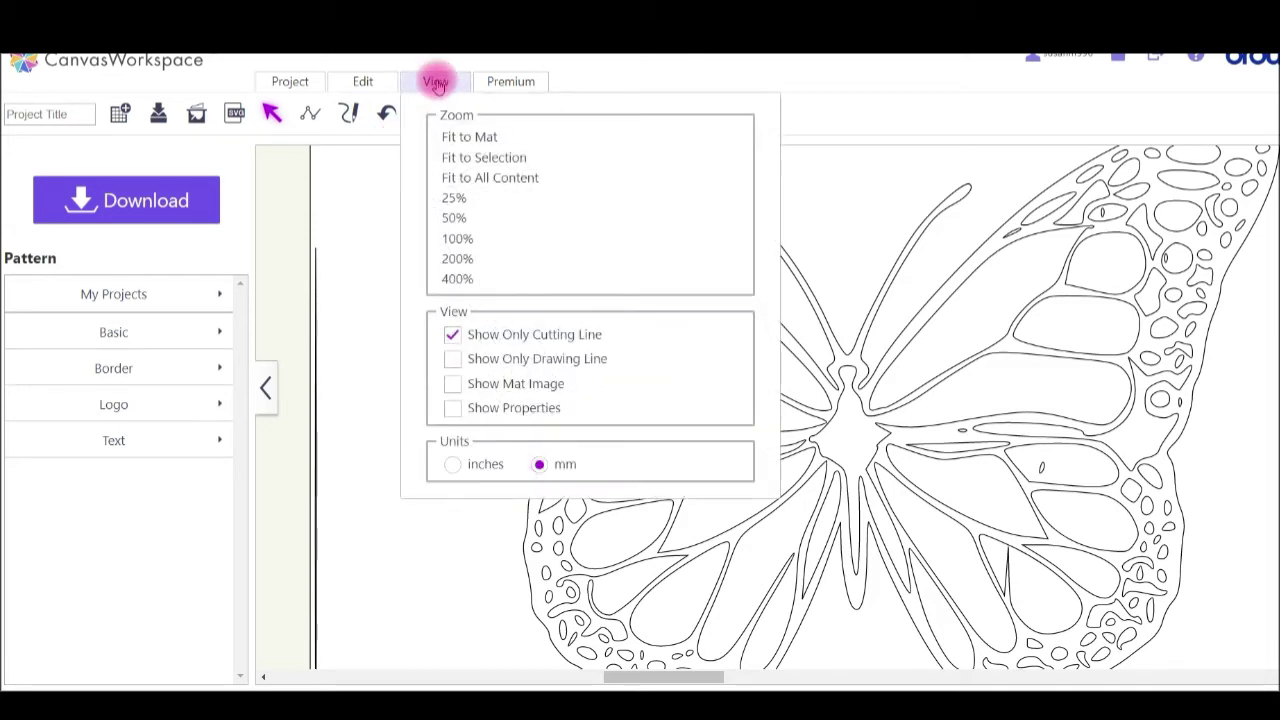
click(452, 334)
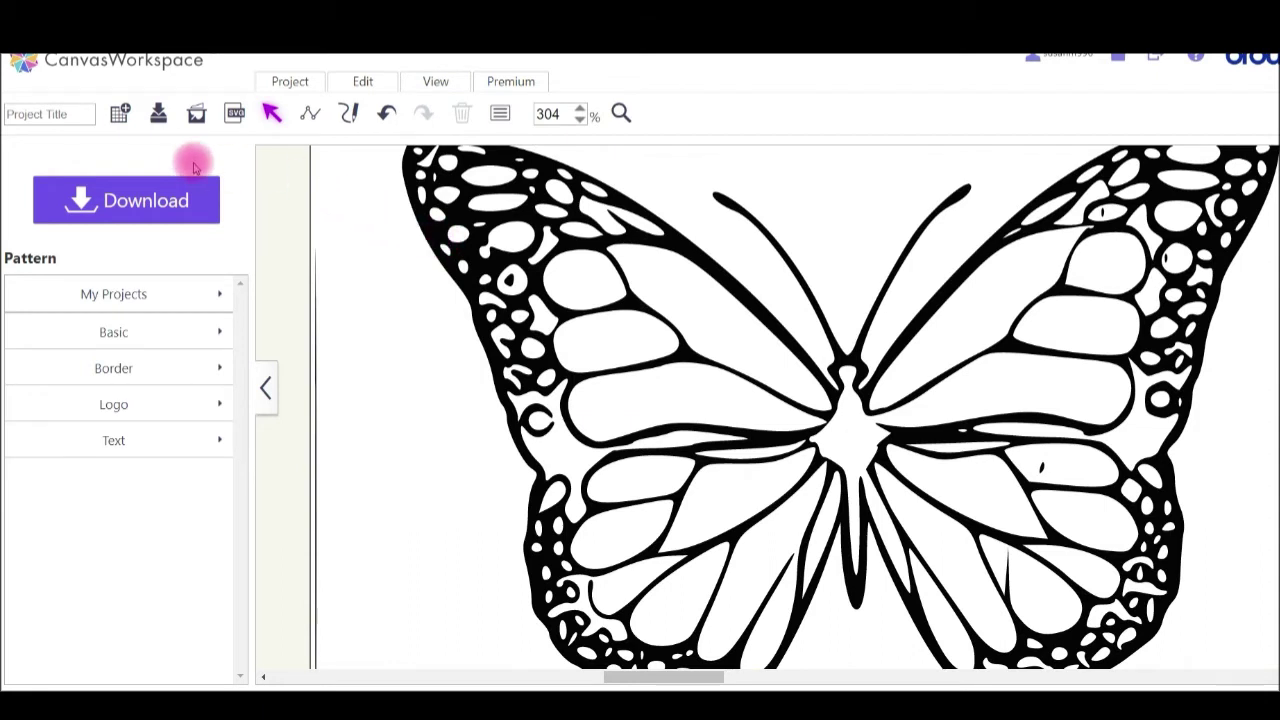
Step: Discard the unsaved butterfly project and set the empty canvas zoom to 100%
click(119, 114)
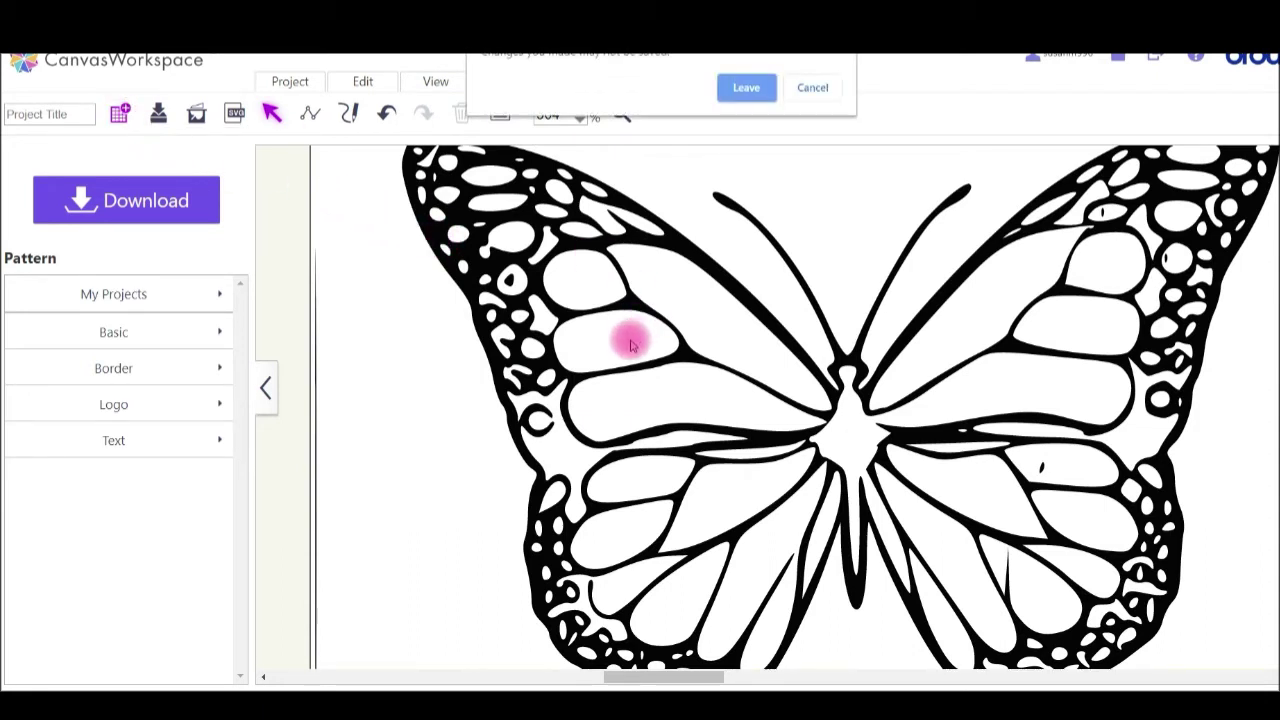
click(745, 88)
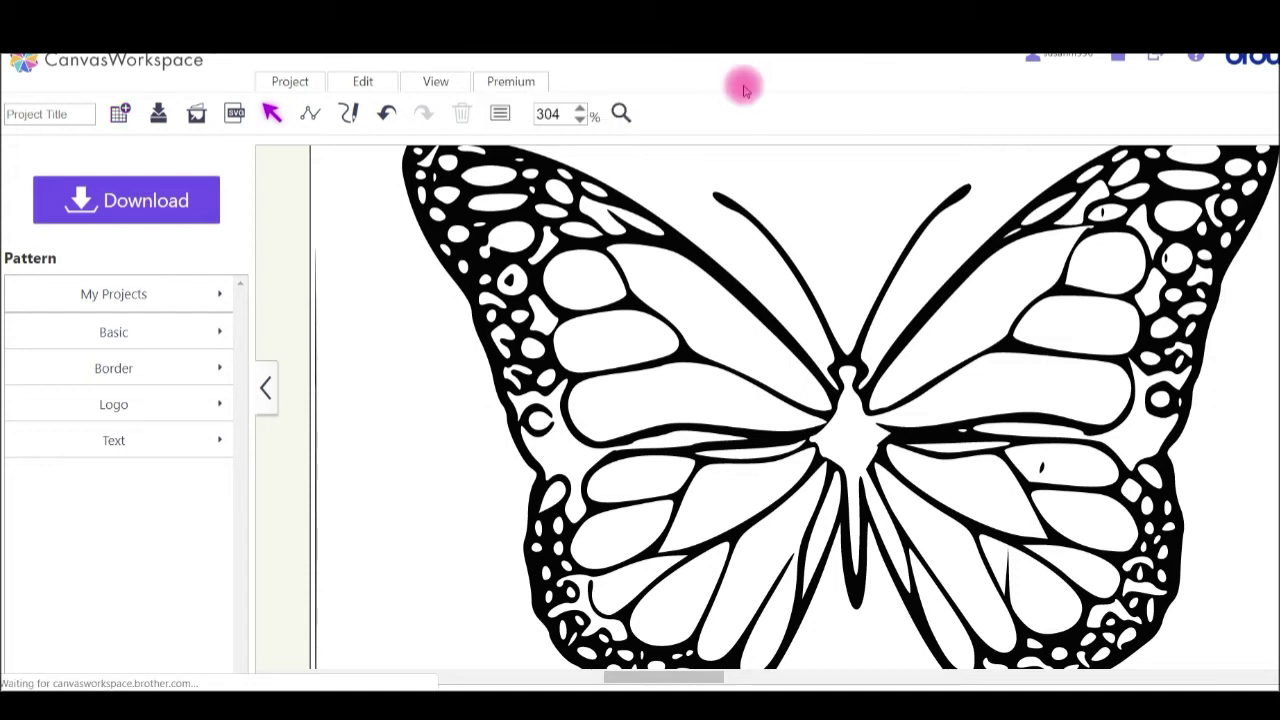
click(584, 119)
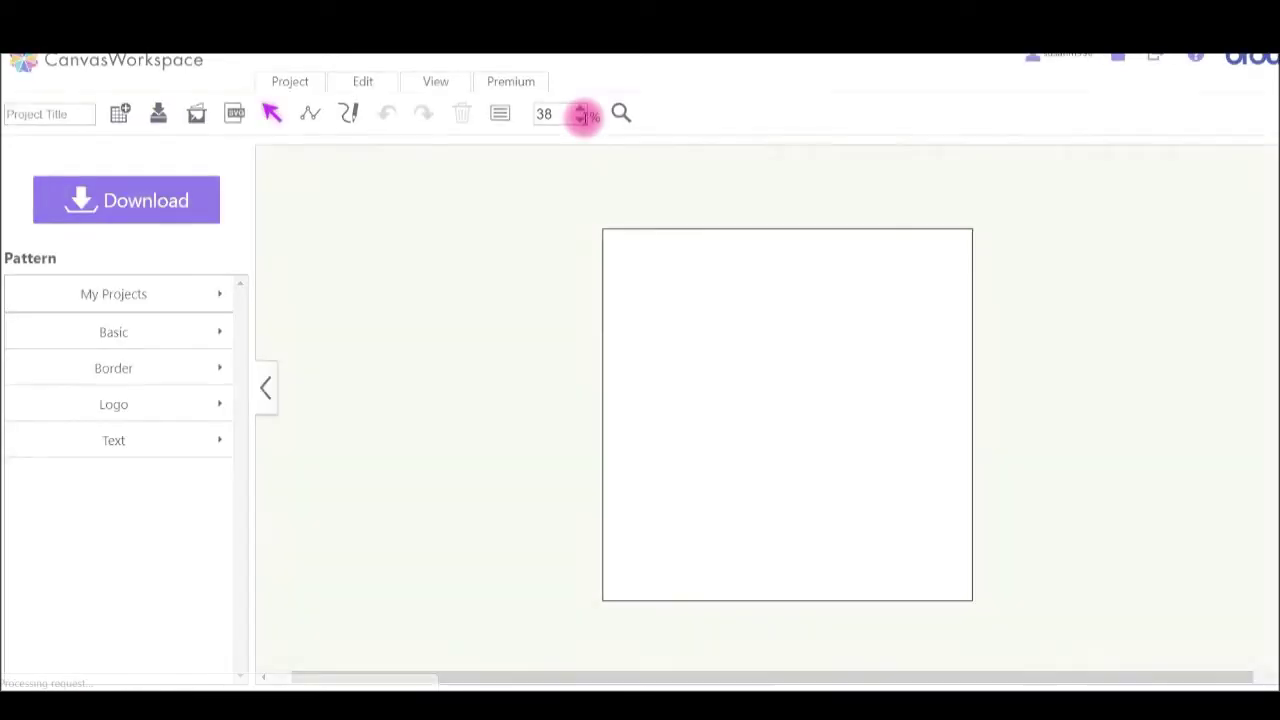
click(580, 110)
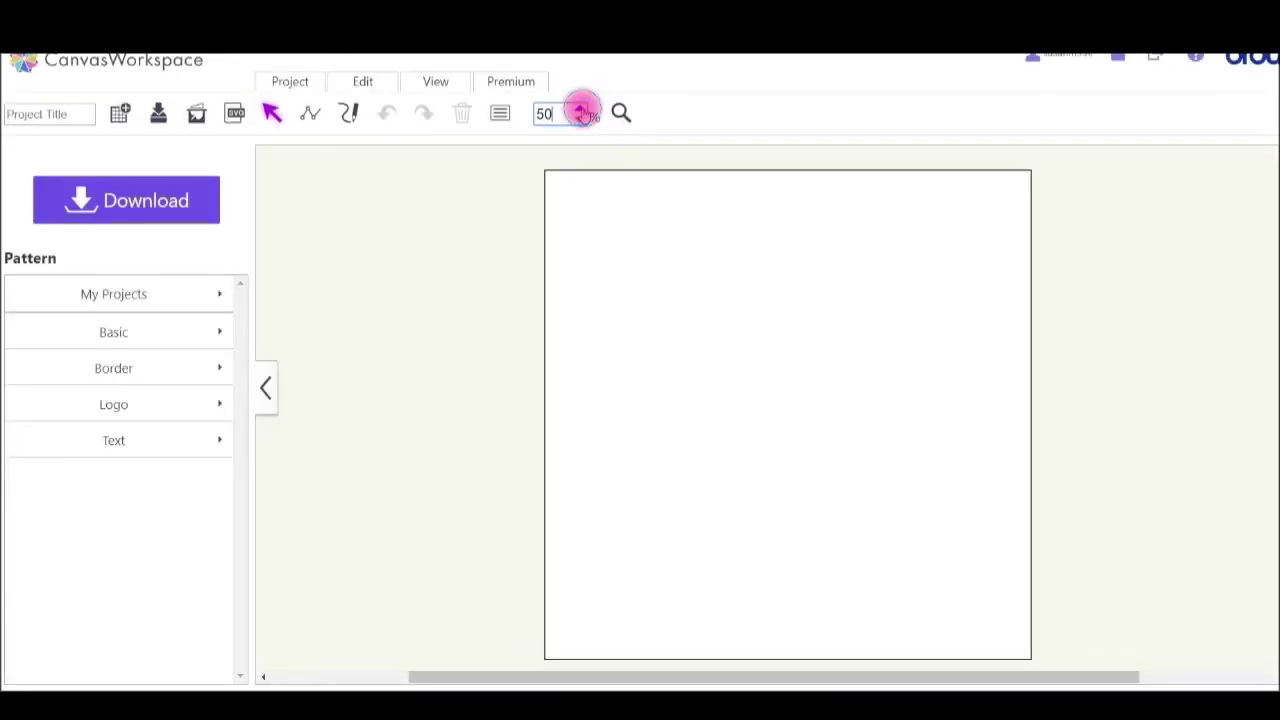
click(580, 109)
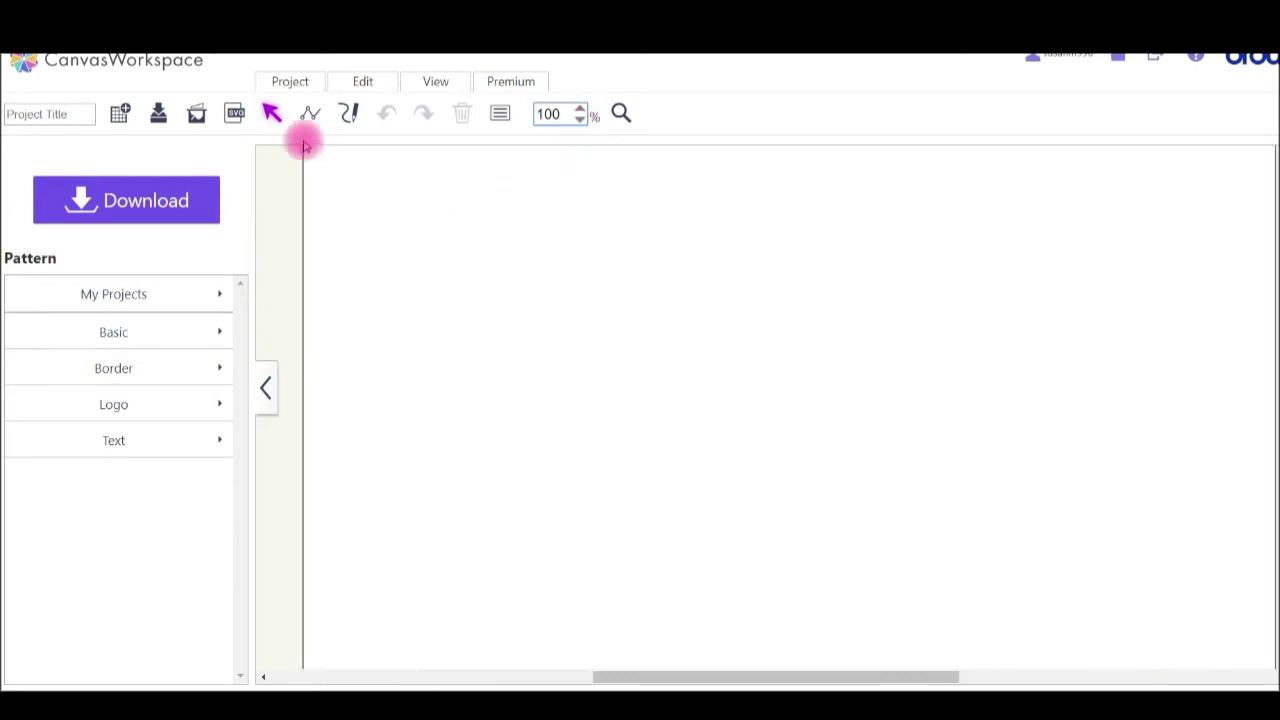
Step: Import Butterfly Welcome SVGCreator.svg onto the mat of the new project
click(232, 114)
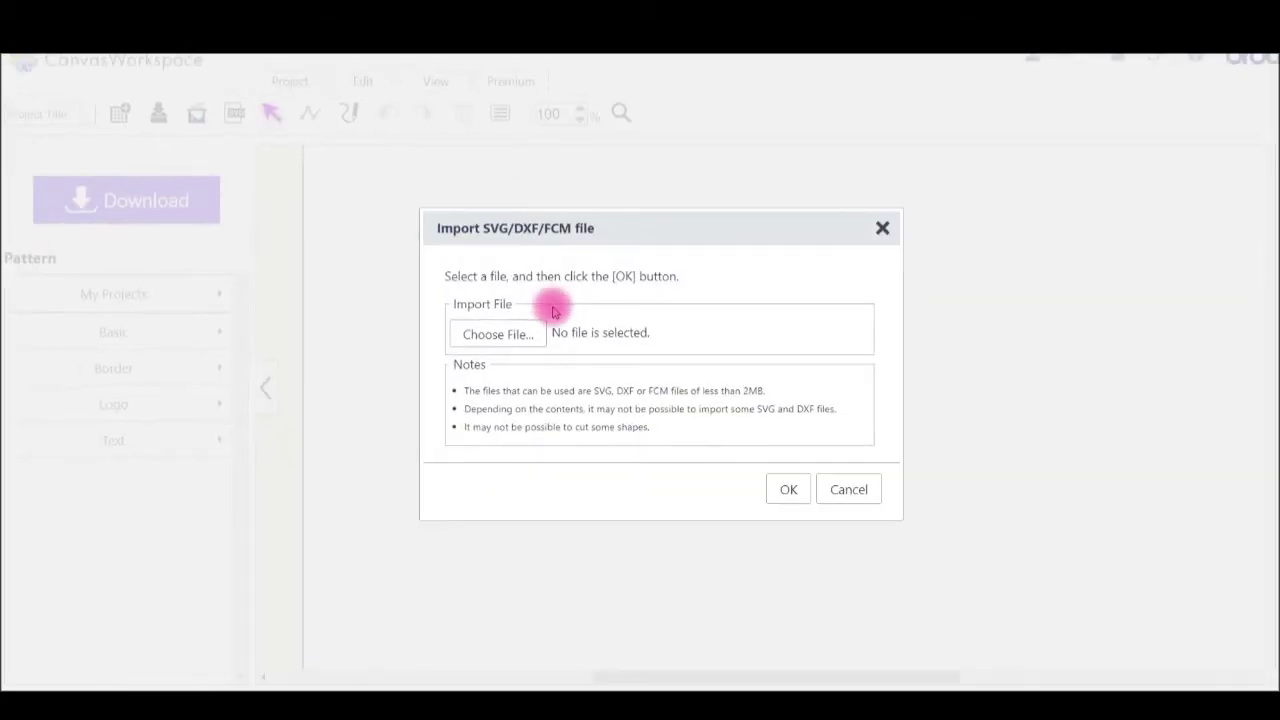
click(510, 340)
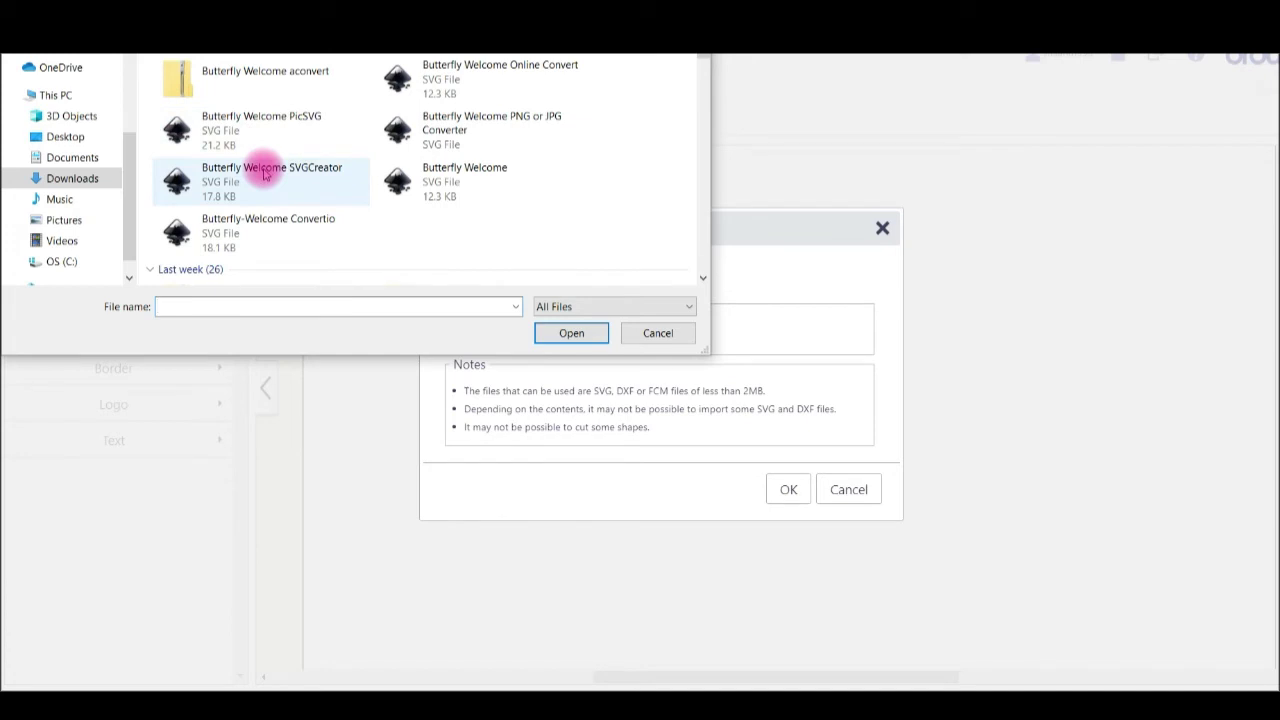
click(264, 174)
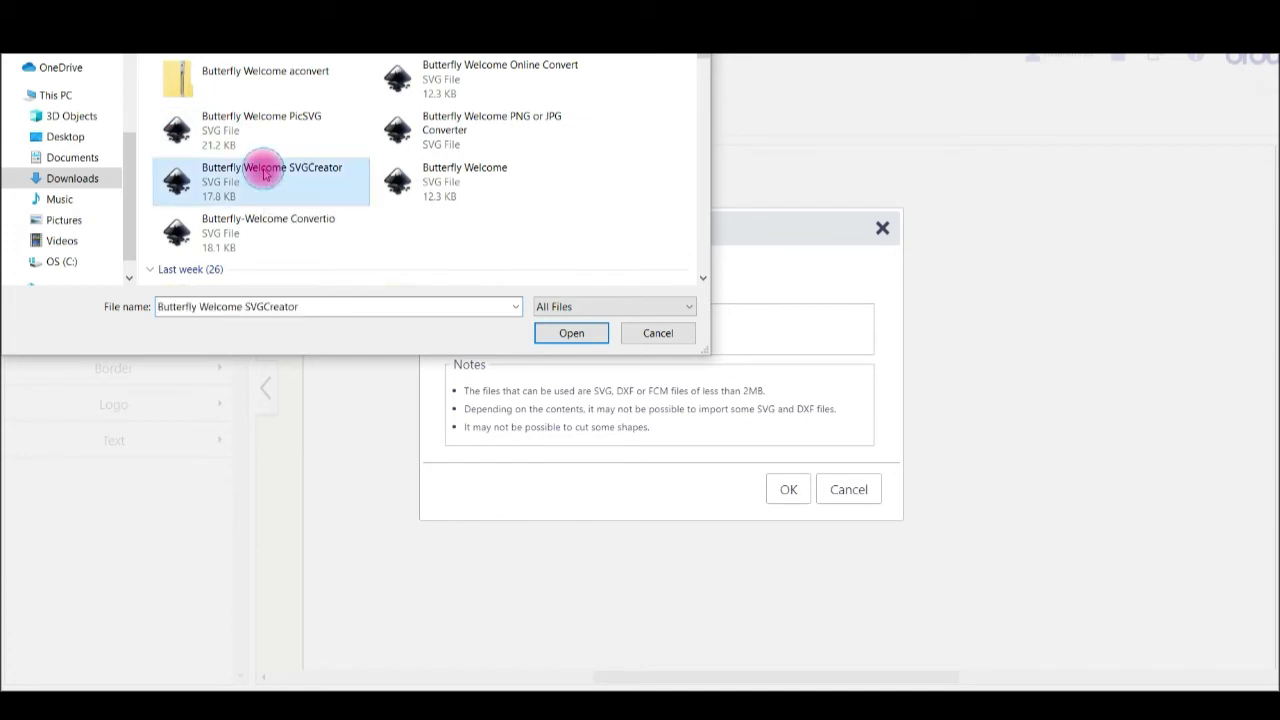
click(570, 333)
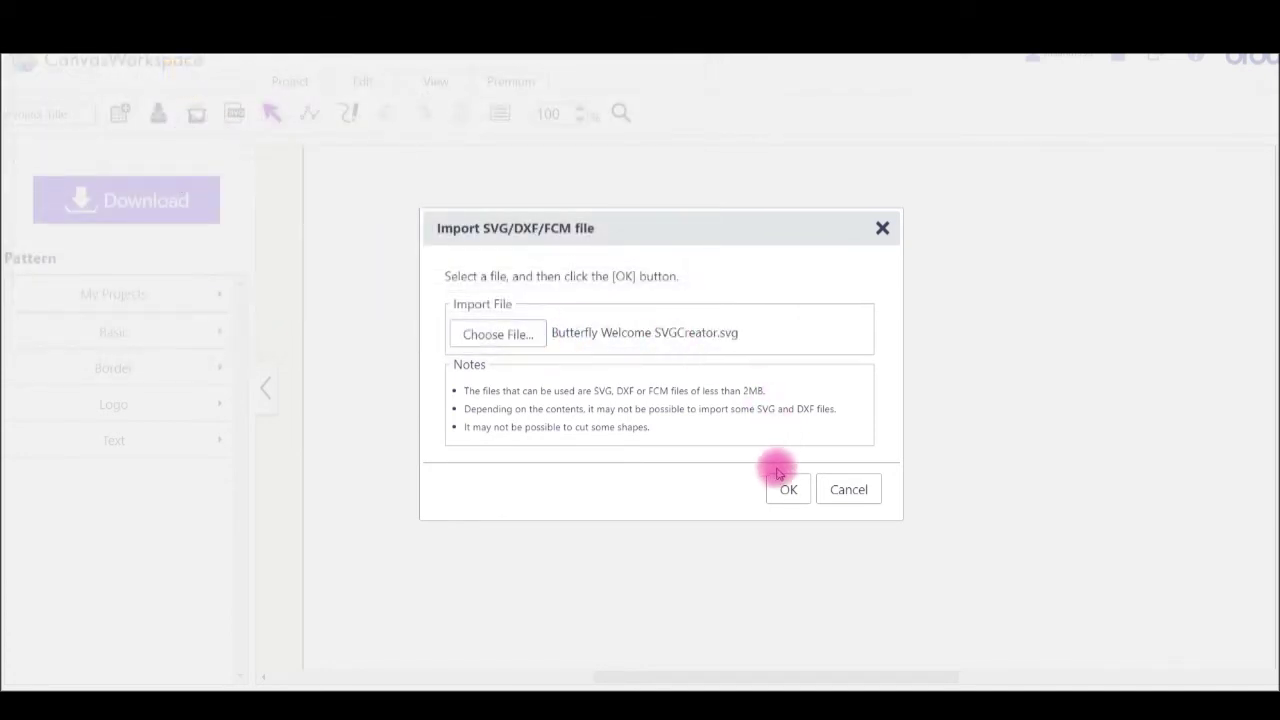
click(789, 487)
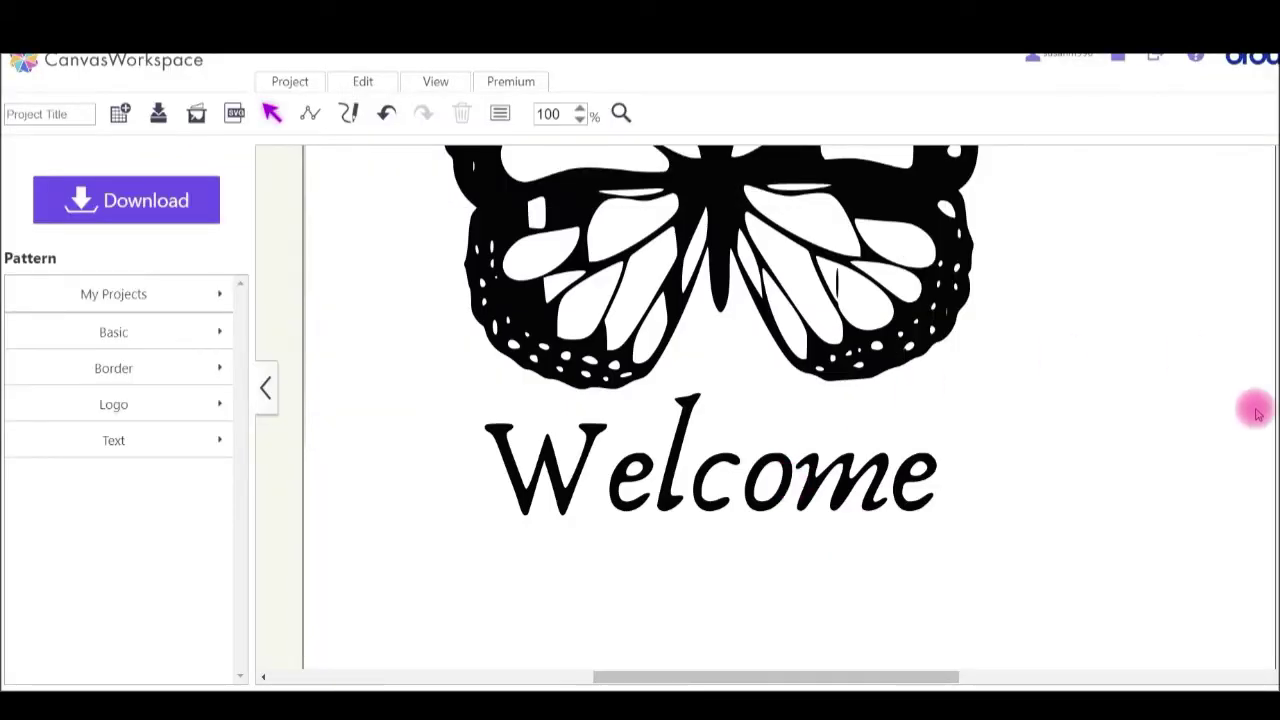
Step: Inspect the SVGCreator butterfly's outline nodes, then exit node editing
scroll(710, 400, up, 3)
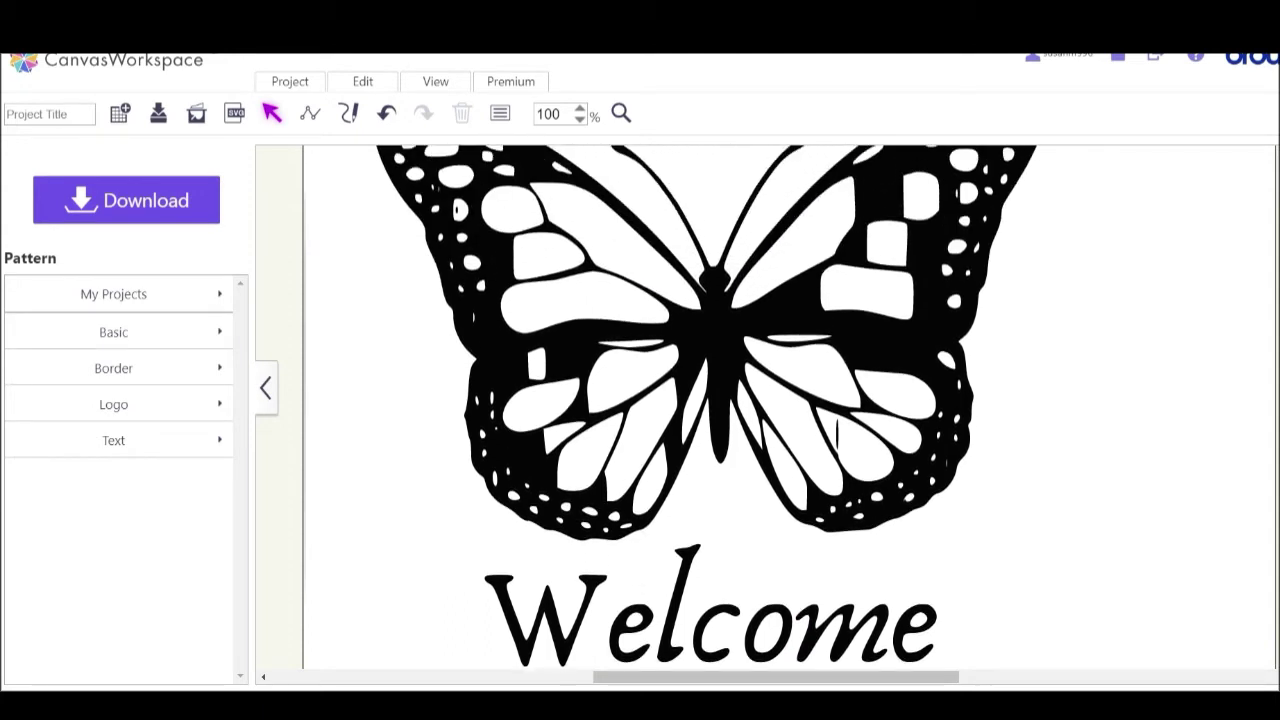
scroll(710, 400, up, 1)
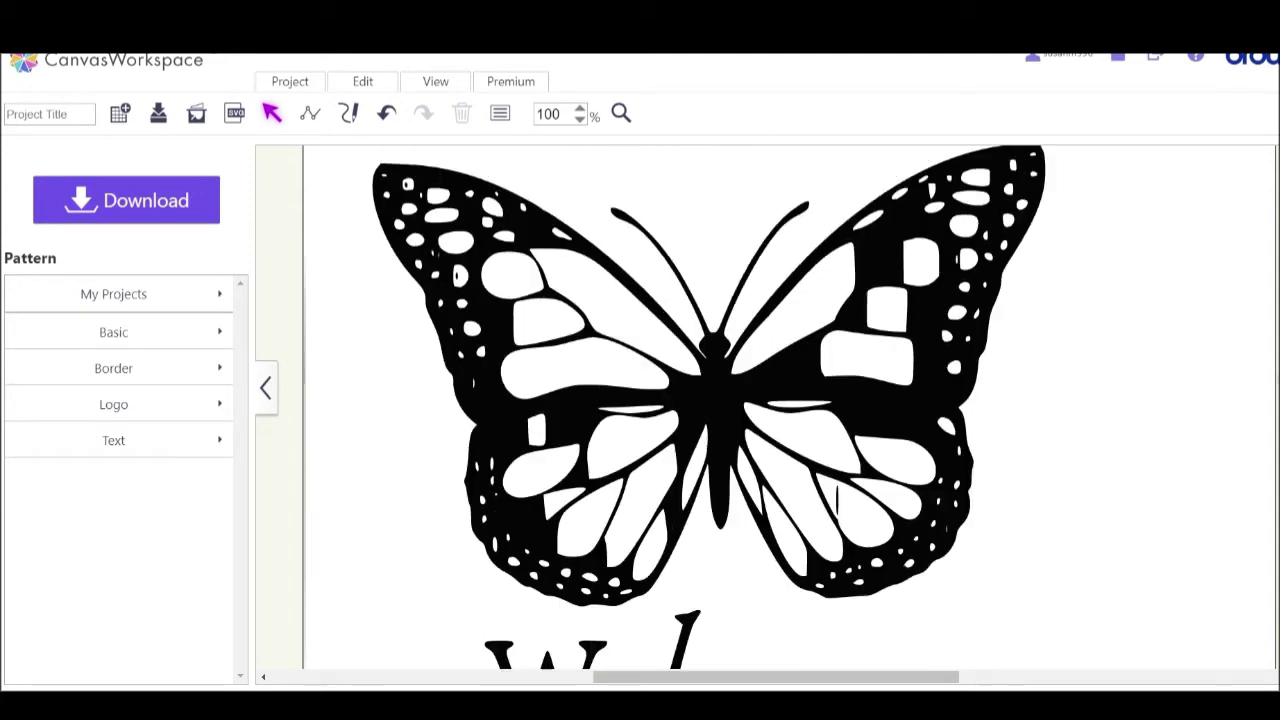
scroll(710, 400, down, 1)
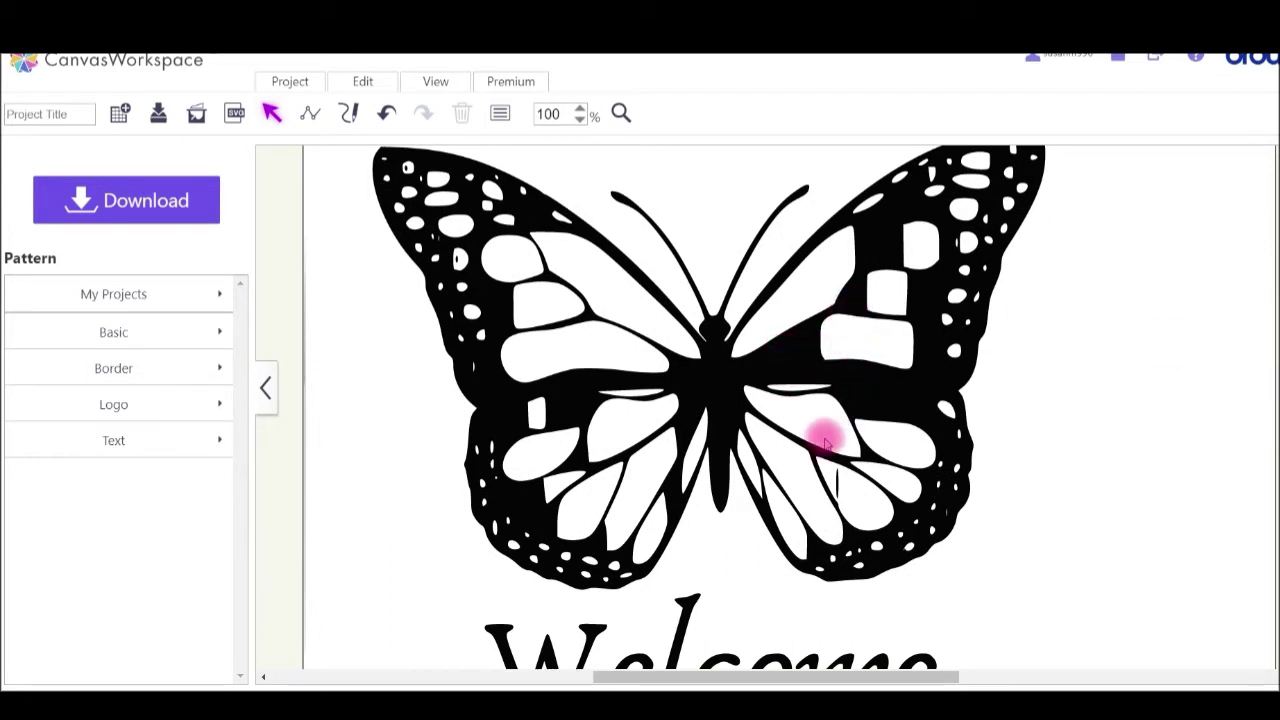
click(545, 390)
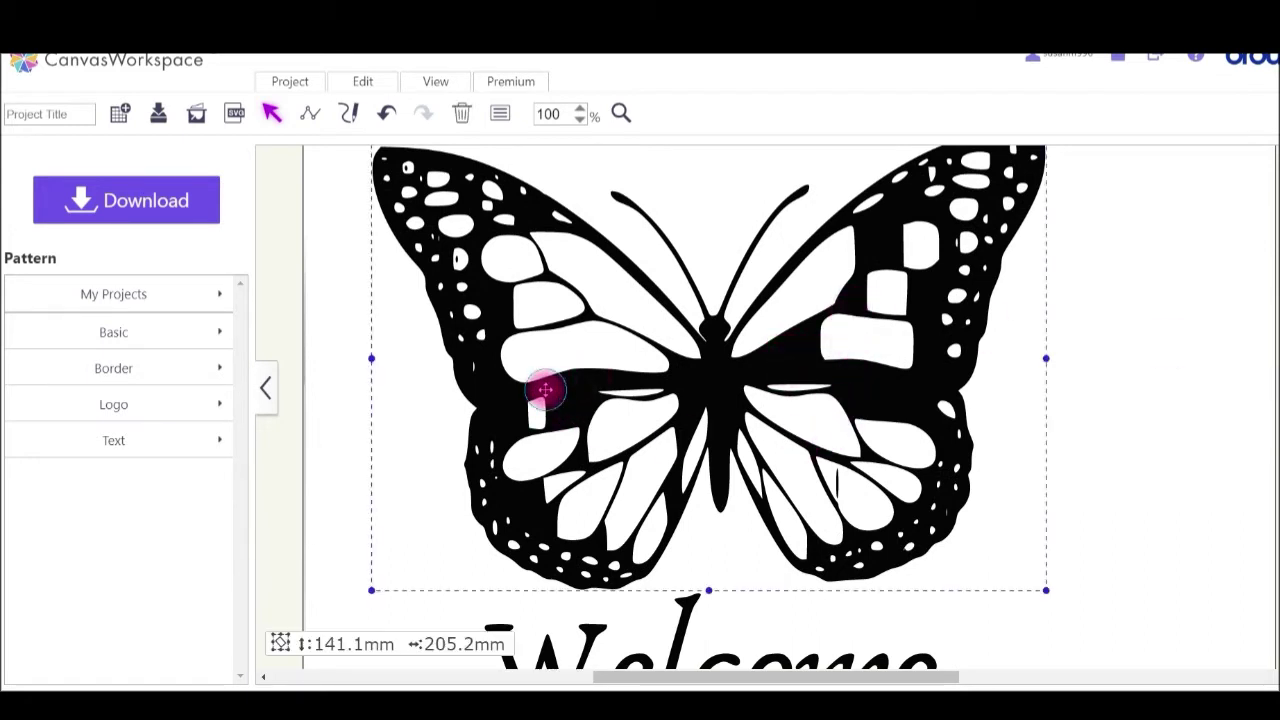
double_click(545, 390)
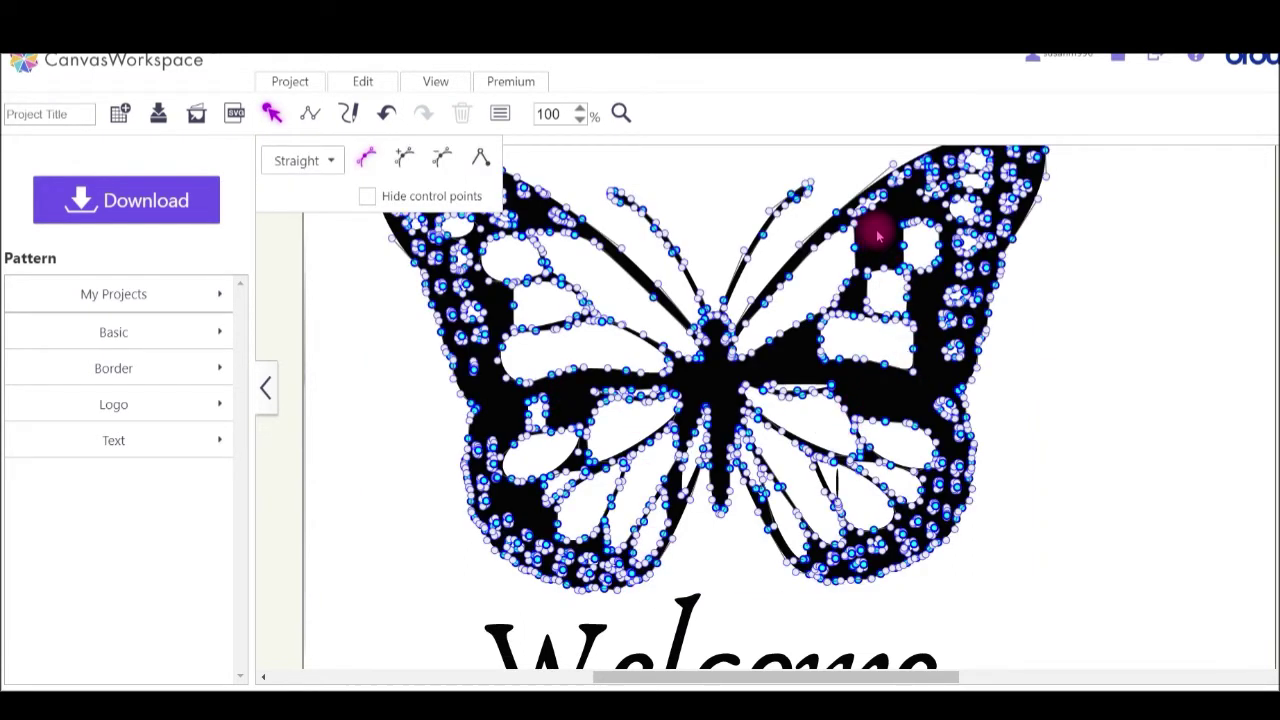
click(406, 531)
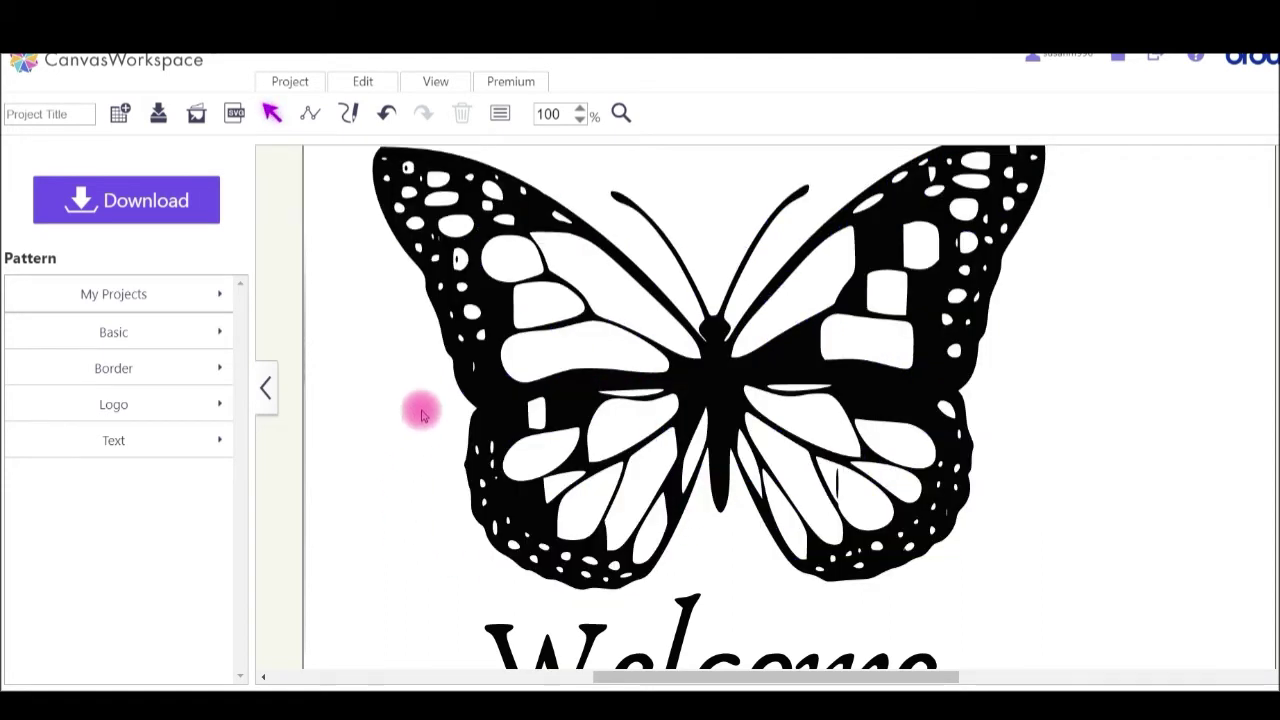
click(435, 88)
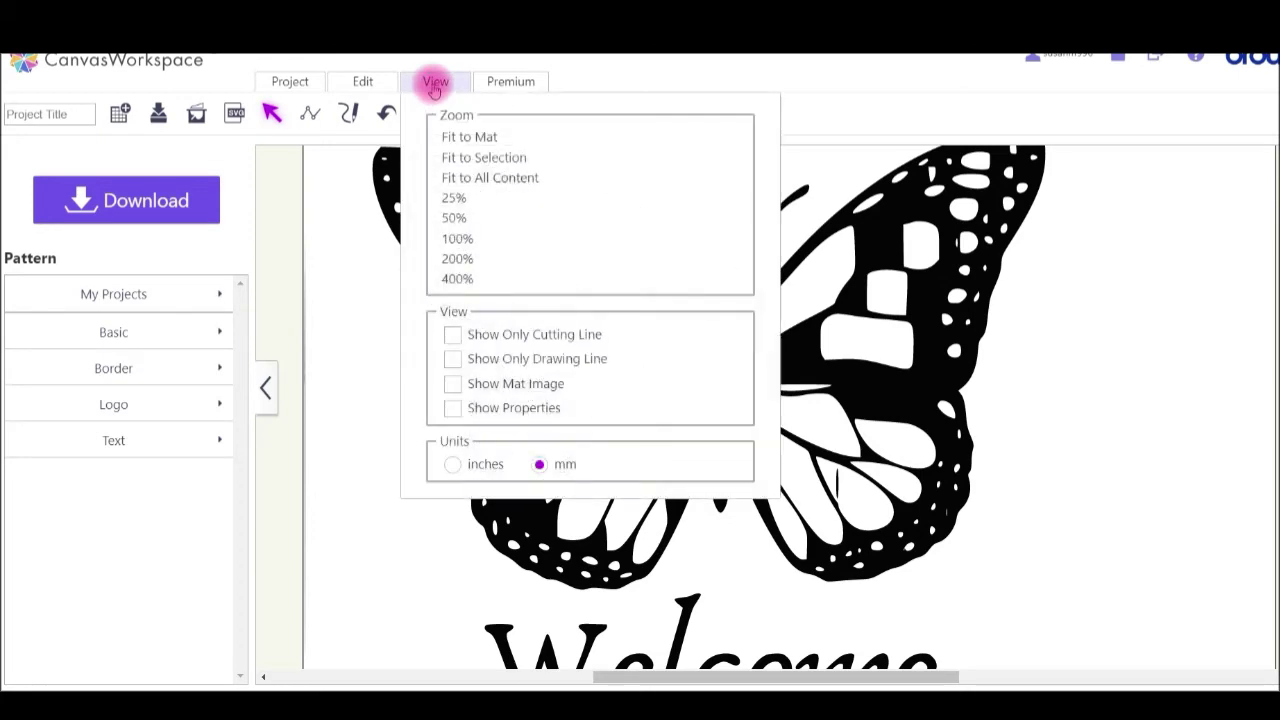
click(453, 336)
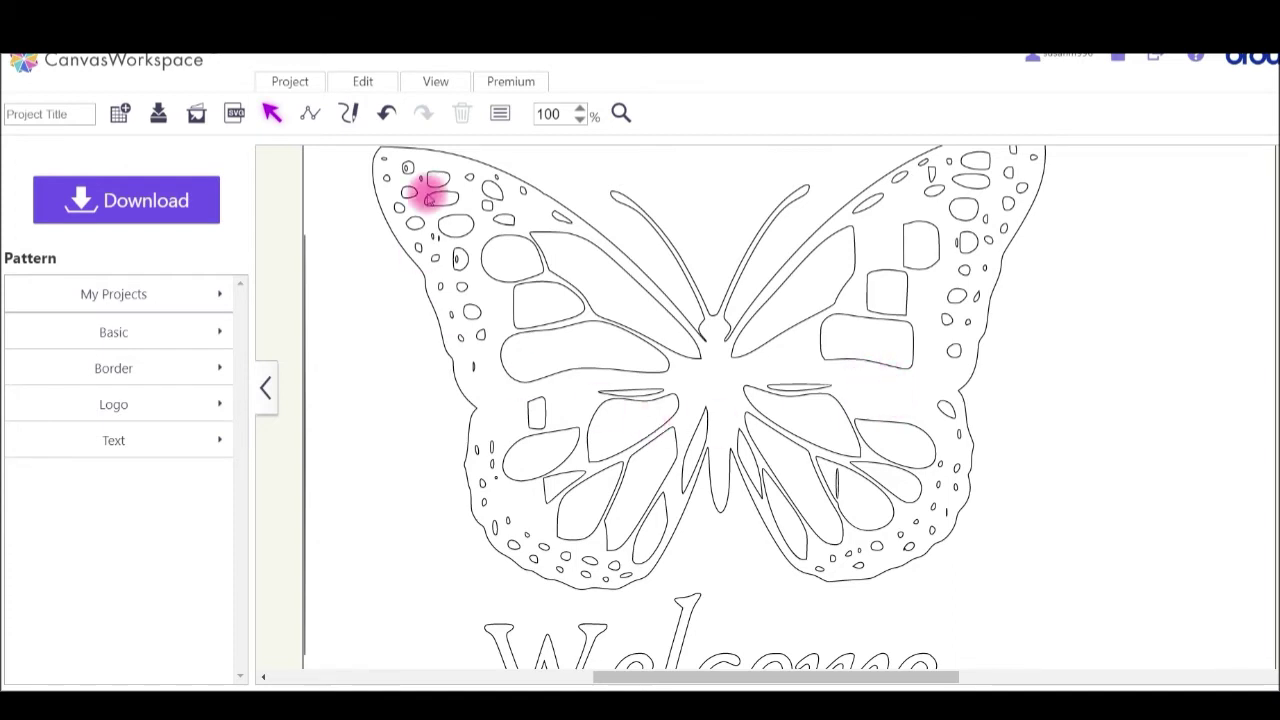
click(430, 88)
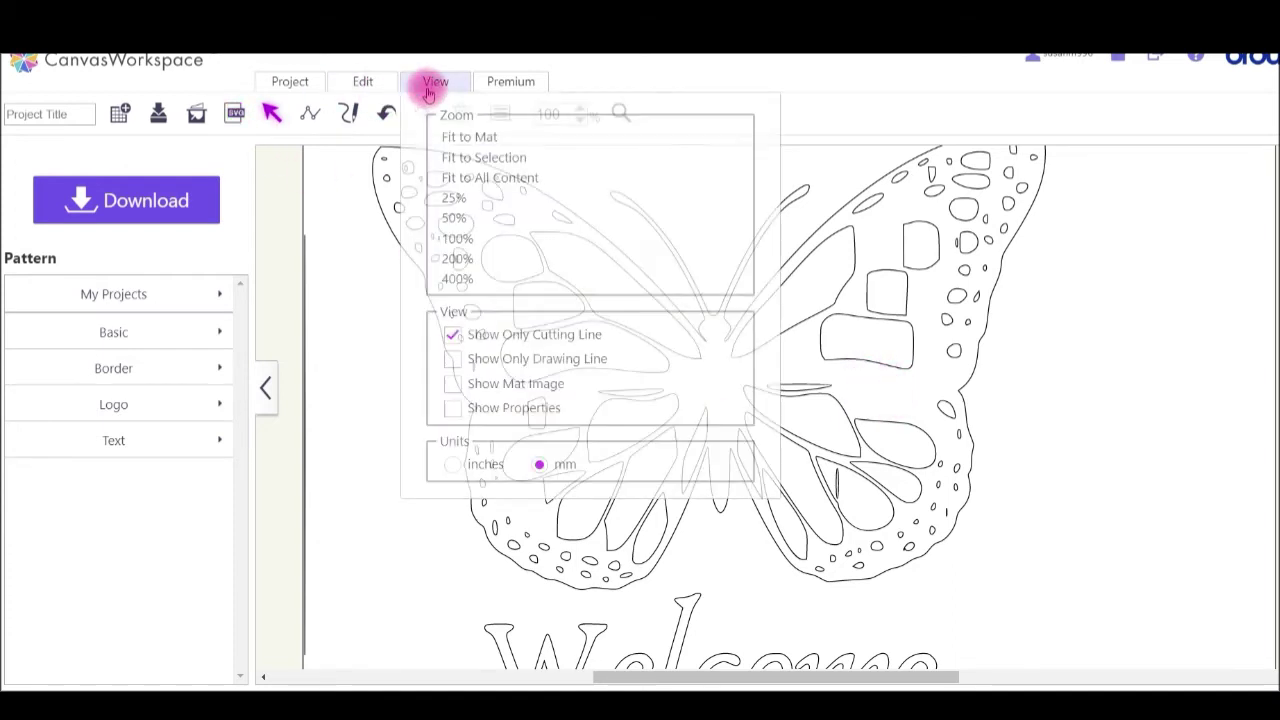
click(453, 337)
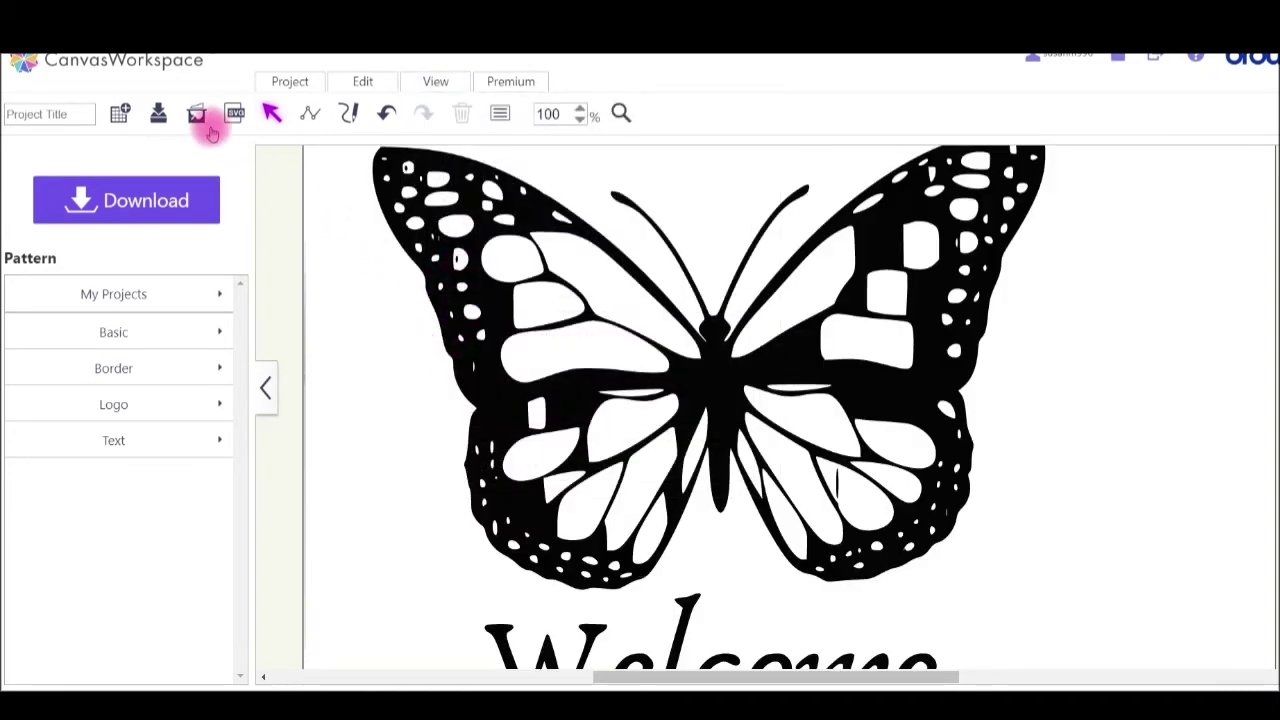
Step: Discard the current design for a new project and import Butterfly-Welcome Convertio.svg
click(119, 114)
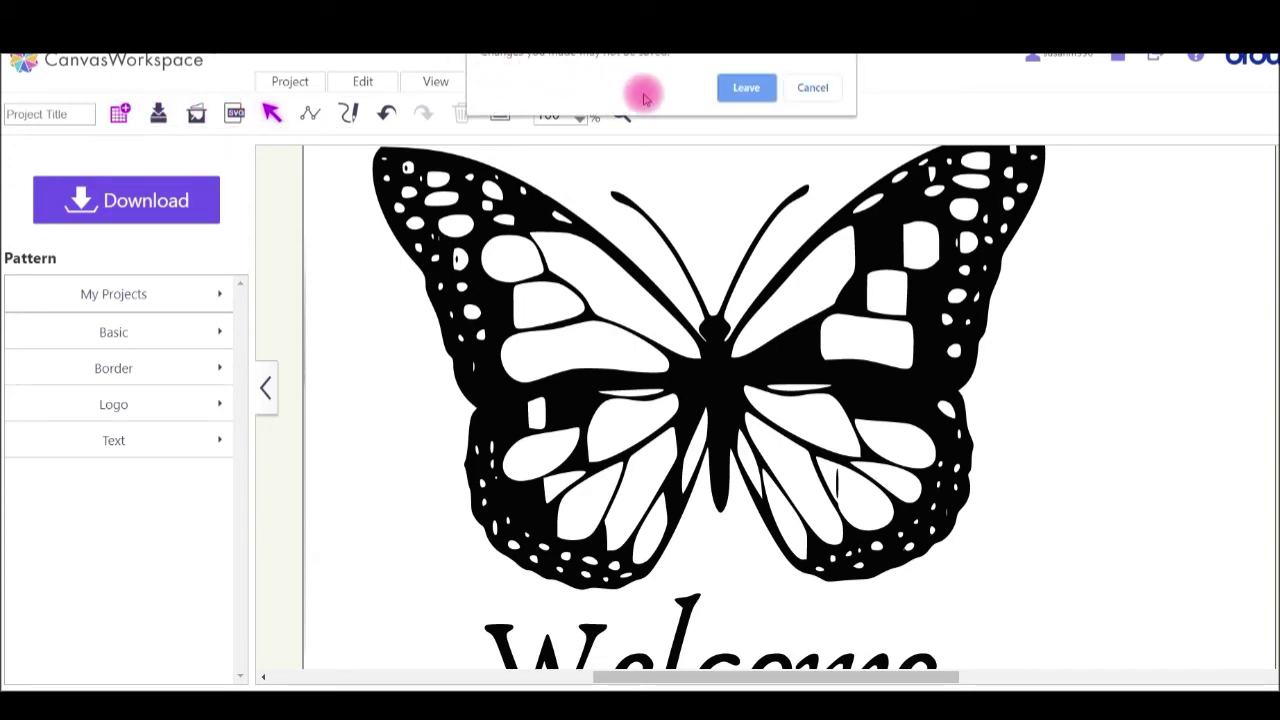
click(744, 90)
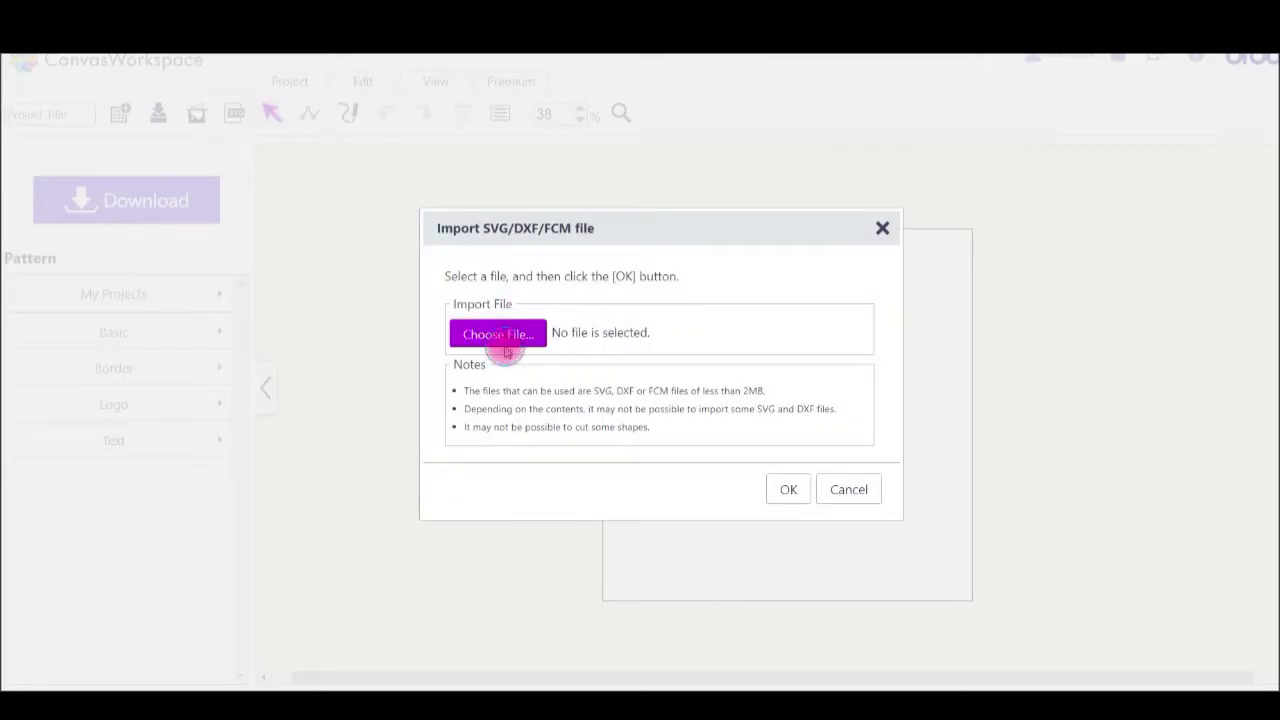
click(505, 348)
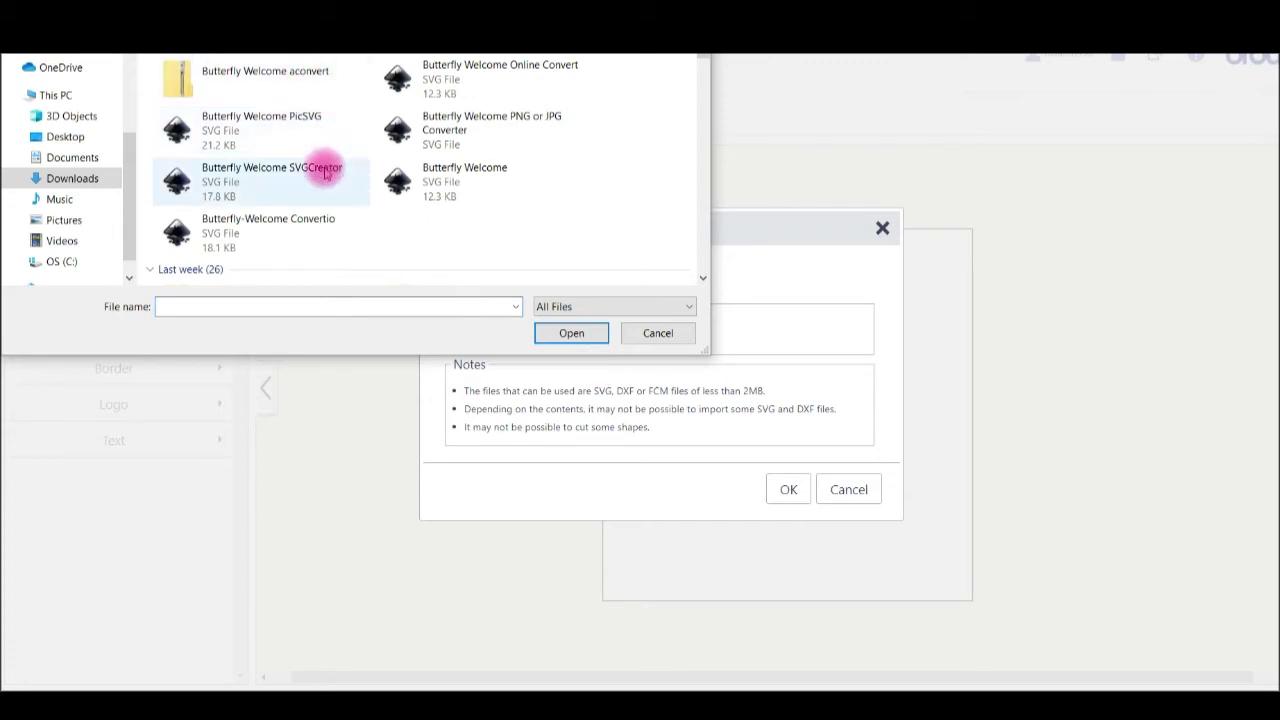
double_click(244, 233)
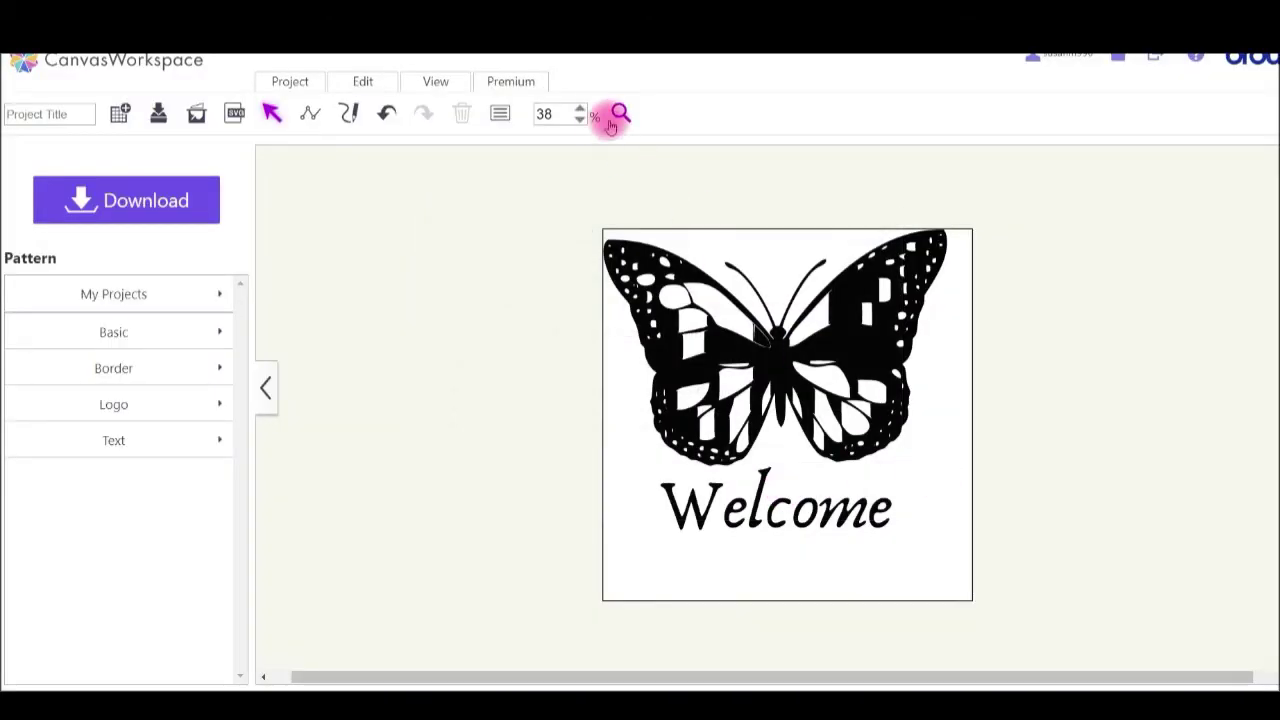
Step: Zoom to 50% and inspect the Convertio butterfly's nodes
click(580, 109)
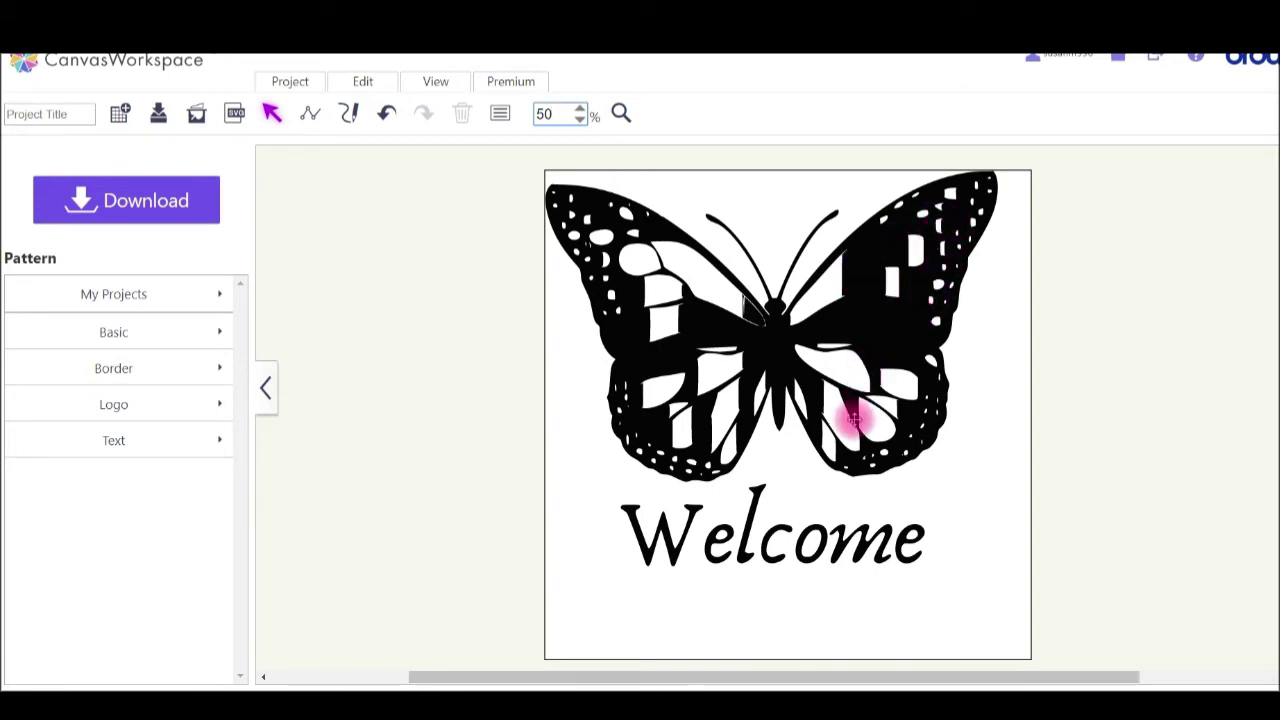
double_click(676, 354)
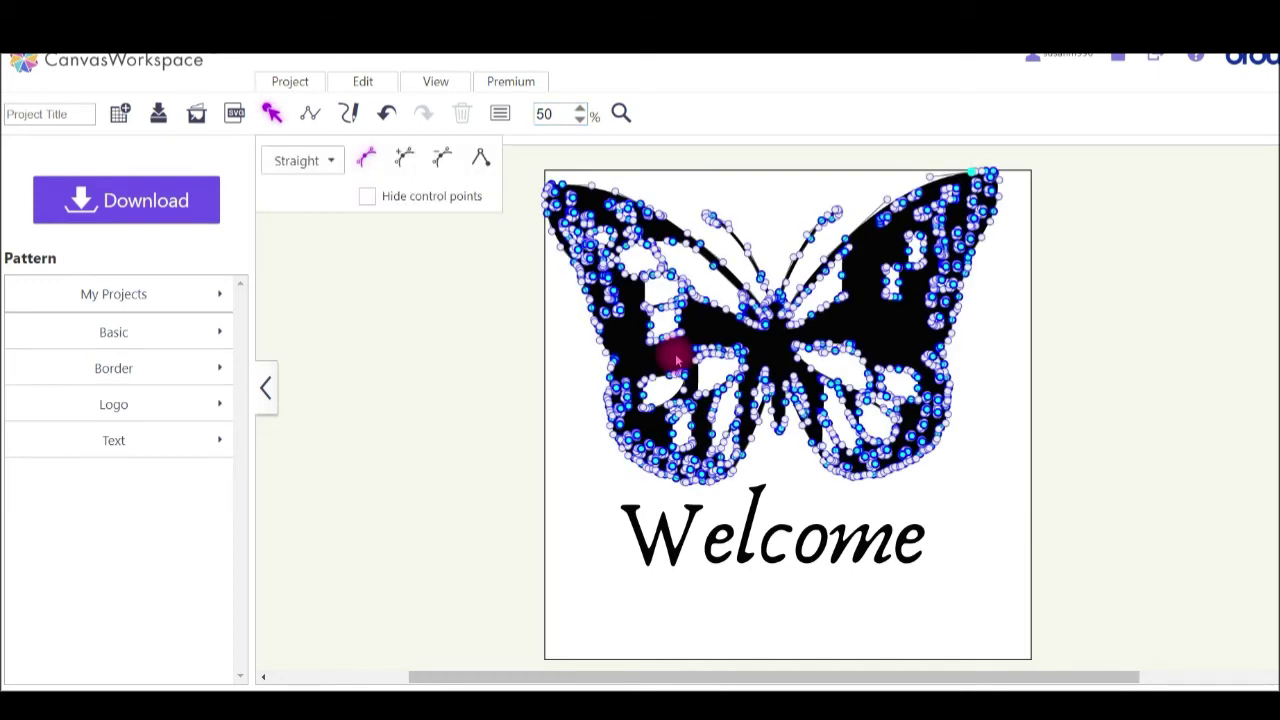
click(560, 355)
Step: Toggle Show Only Cutting Line on and off, then discard the design for a new project
click(436, 85)
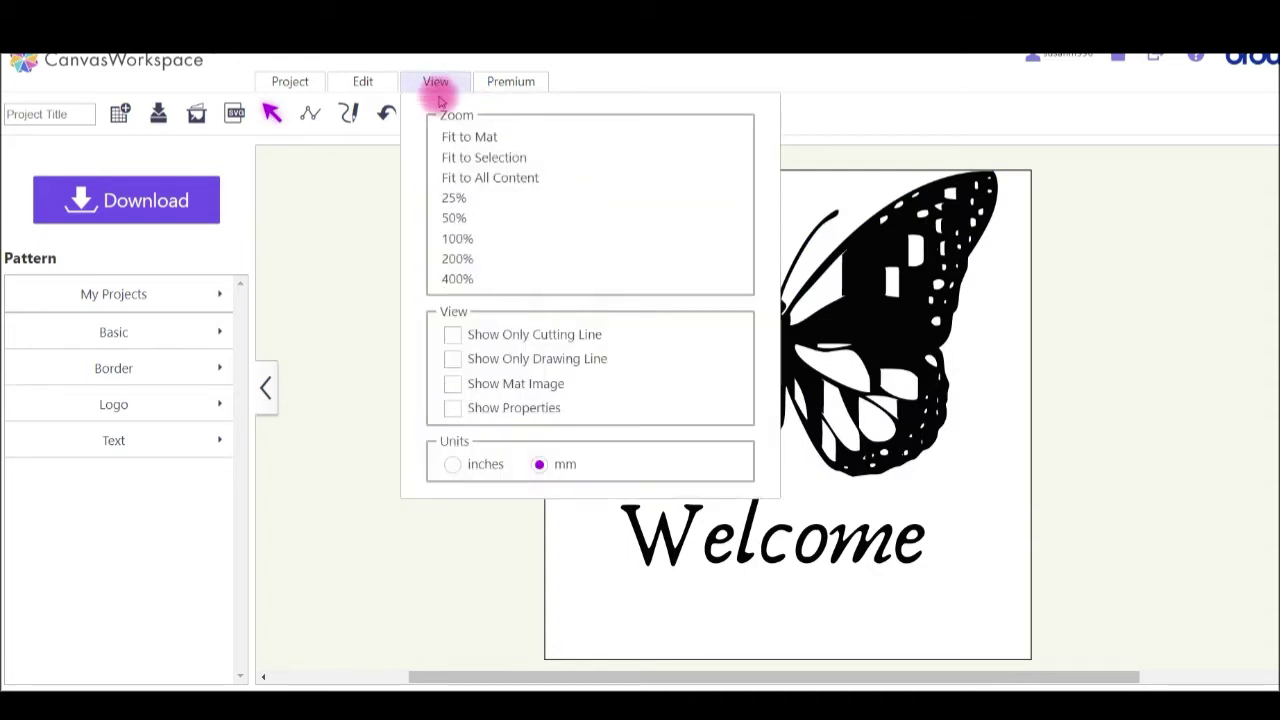
click(453, 335)
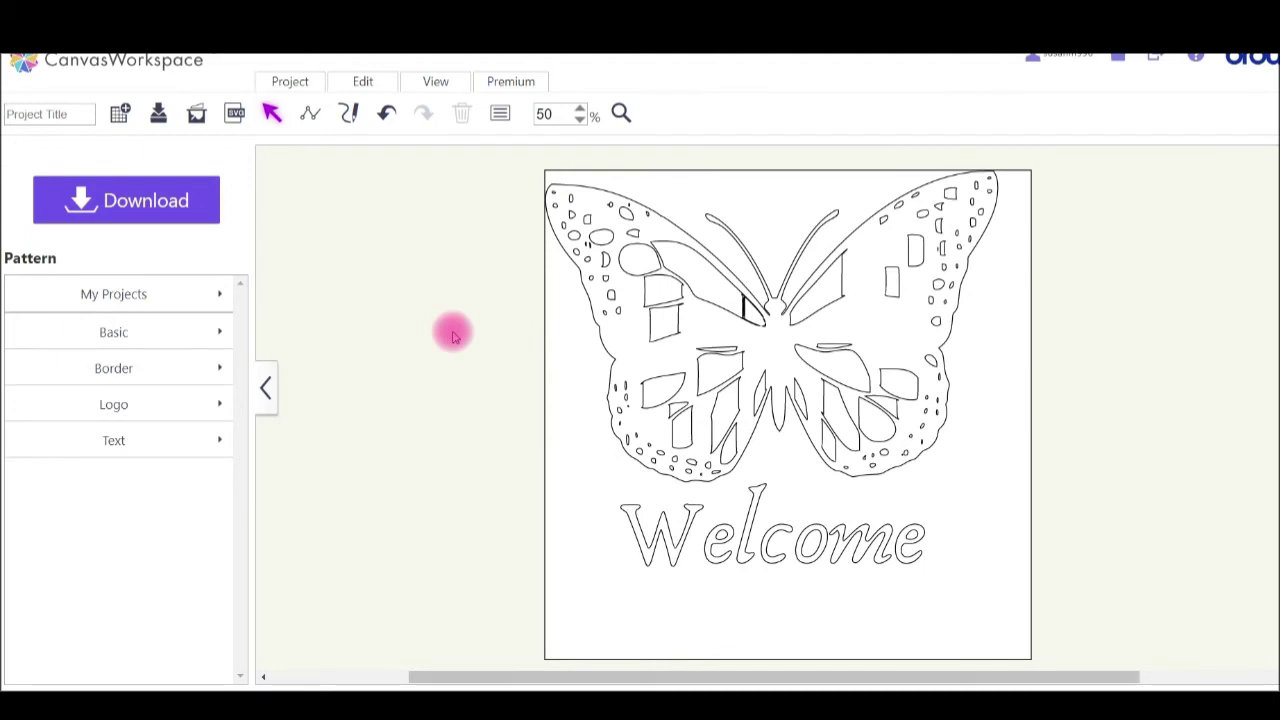
click(436, 84)
click(455, 332)
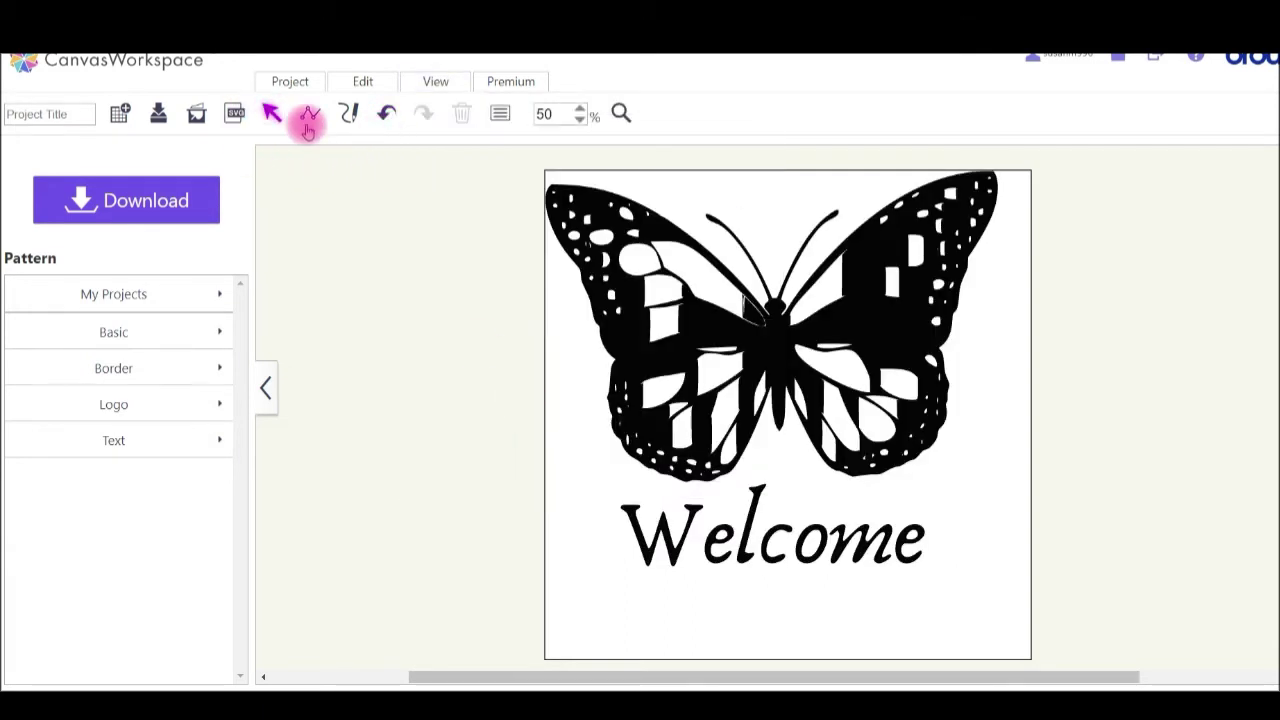
click(120, 112)
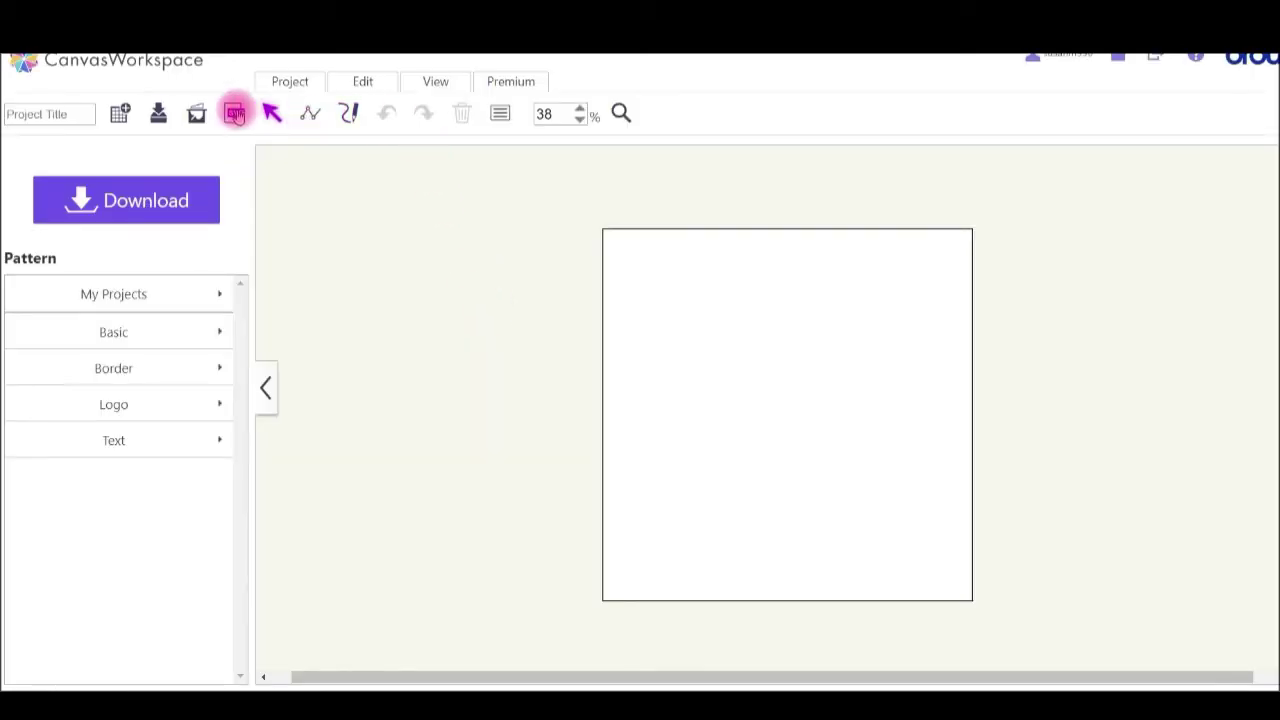
Step: Import Butterfly Welcome Online Convert.svg into the blank project
click(236, 112)
click(514, 334)
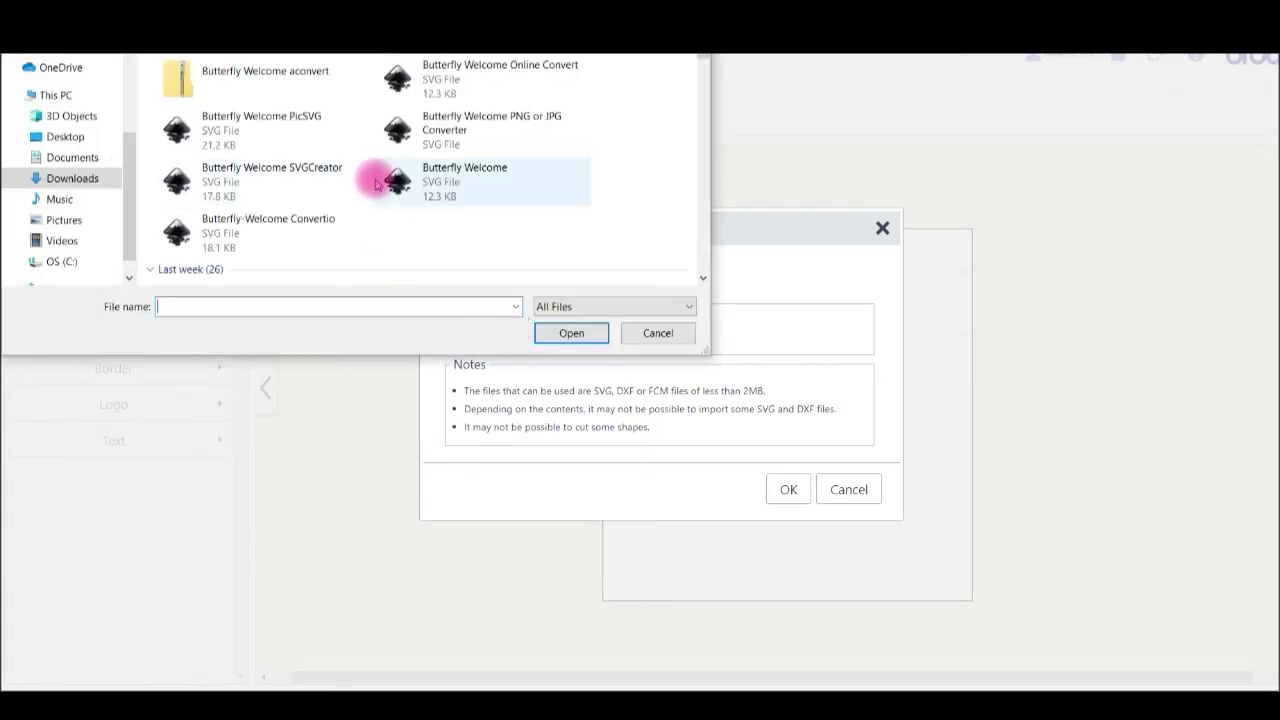
click(524, 86)
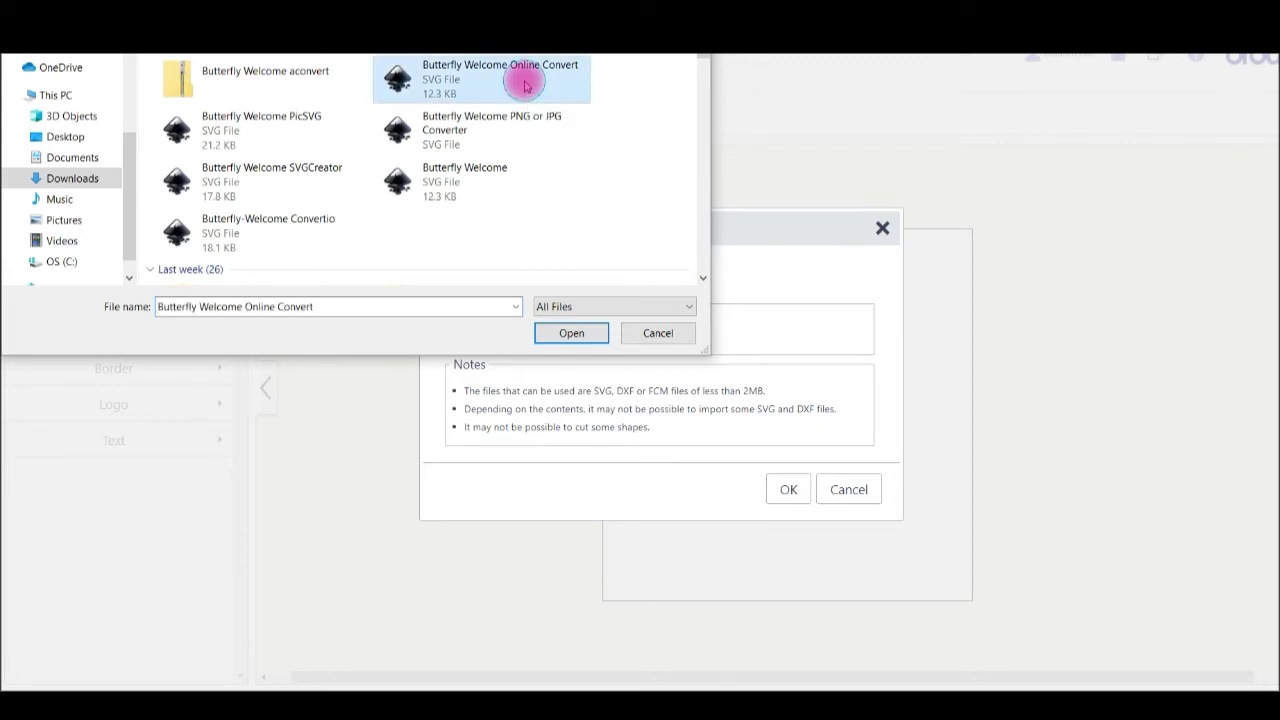
click(572, 334)
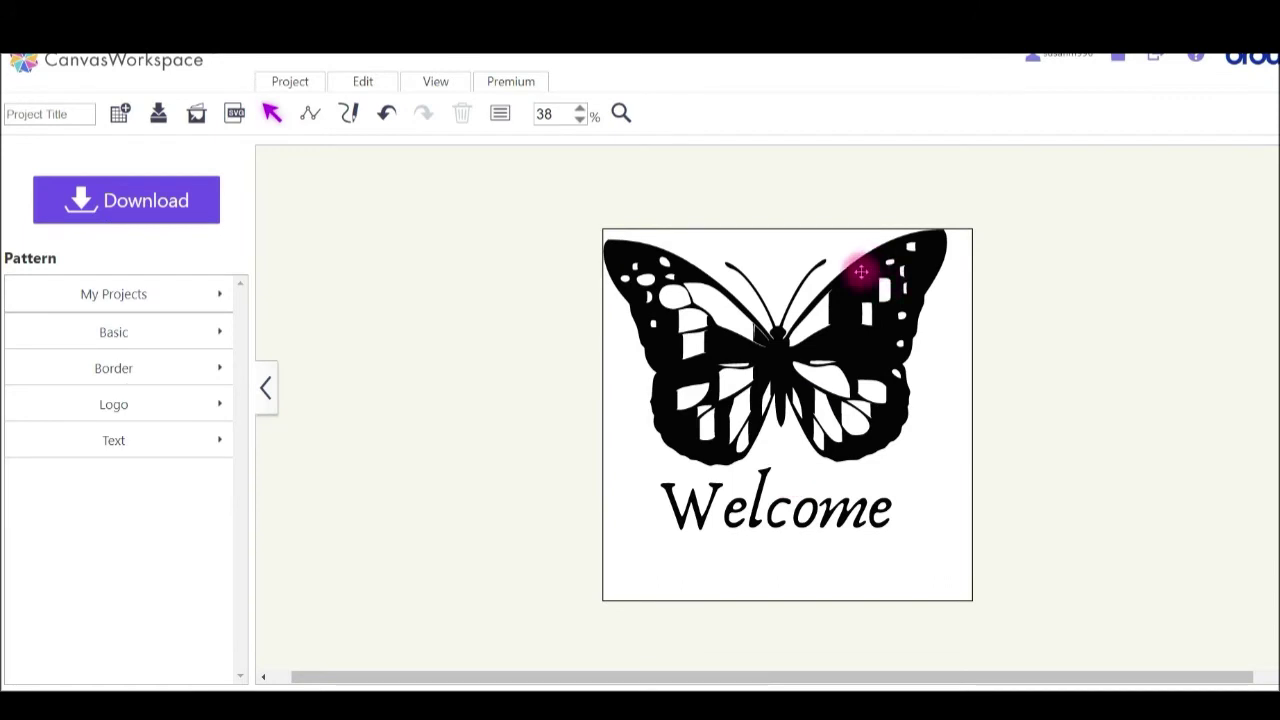
Step: Preview the Online Convert butterfly as cutting lines only, then restore the filled artwork view
click(715, 352)
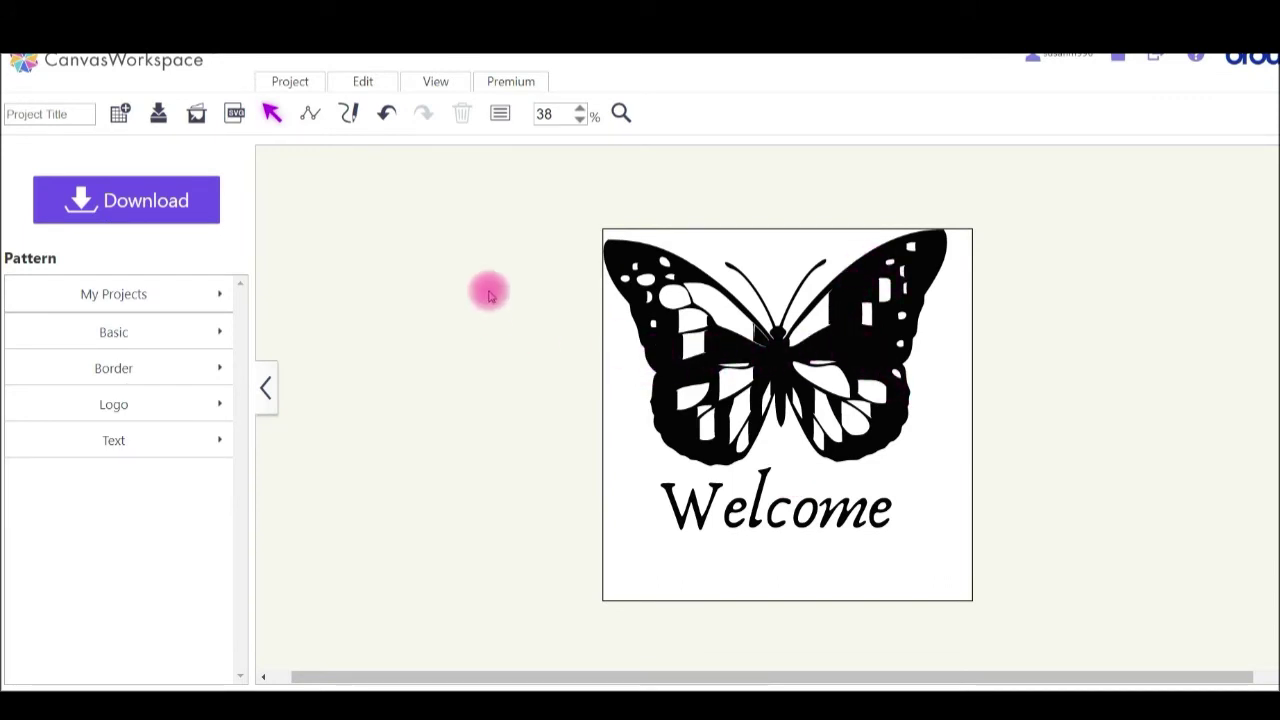
click(437, 84)
click(455, 335)
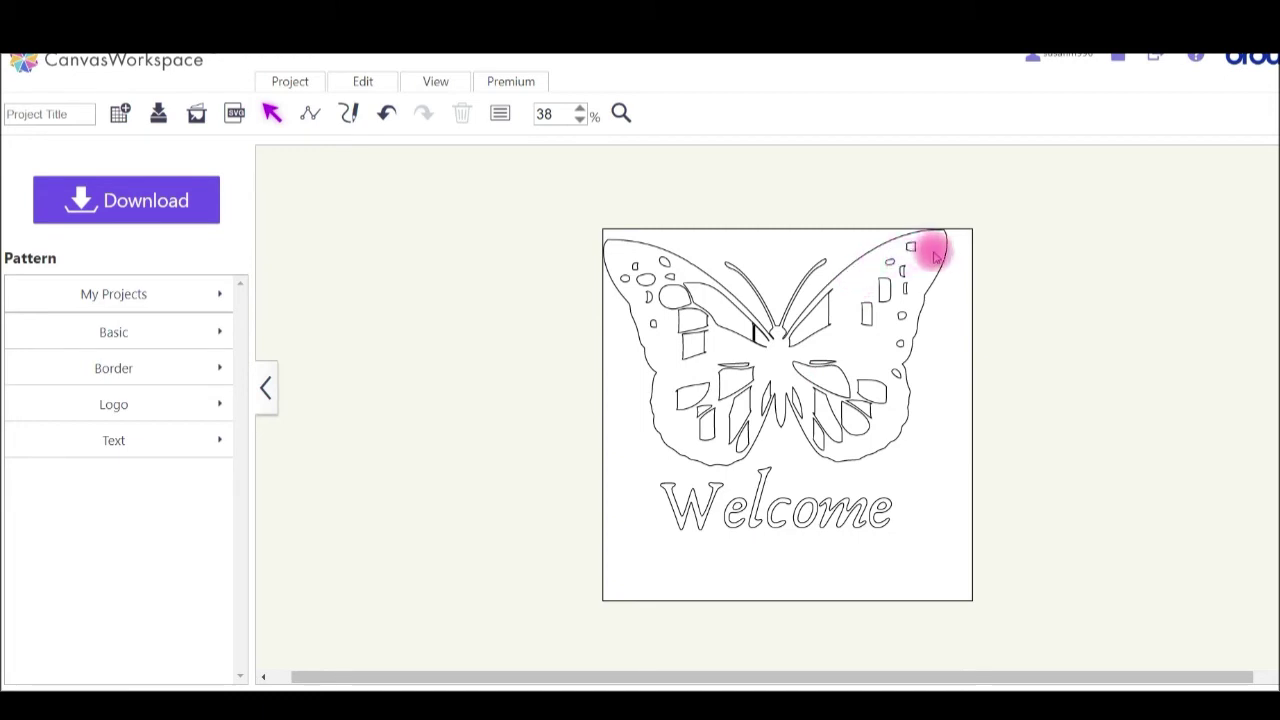
click(437, 81)
click(452, 334)
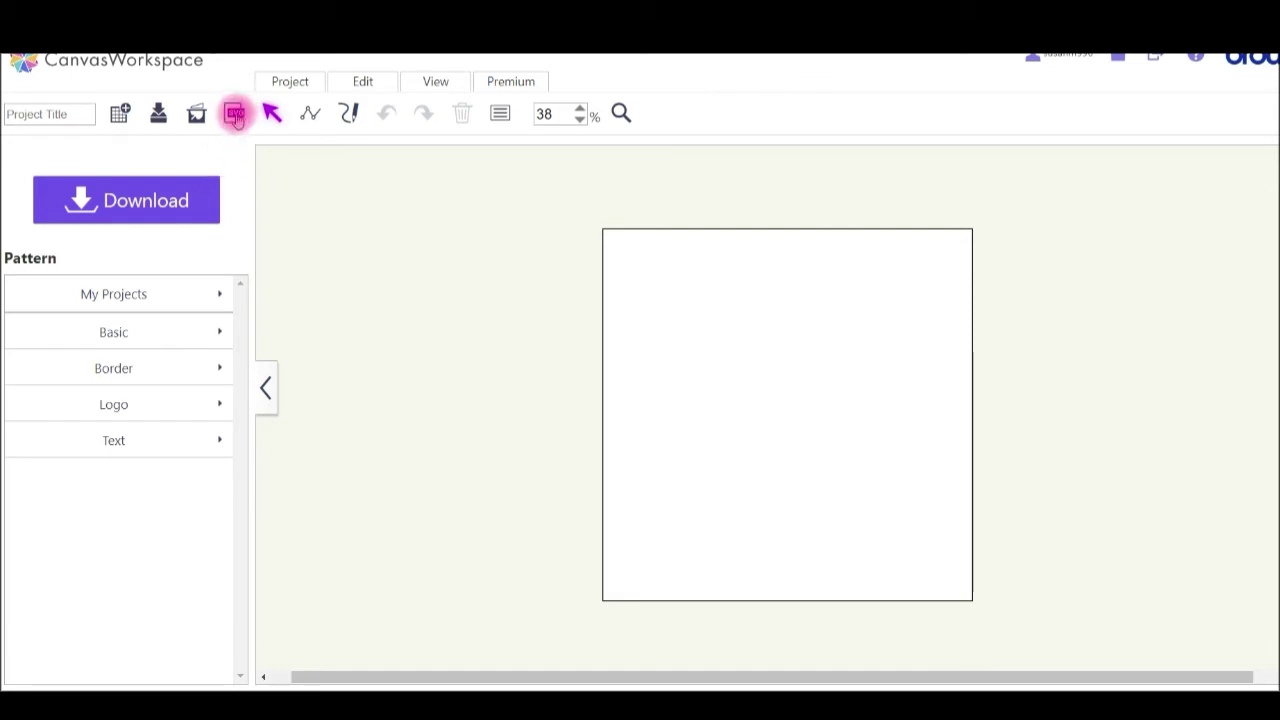
Step: Bring Butterfly Welcome PNG or JPG Converter.svg onto the mat
click(235, 115)
click(505, 333)
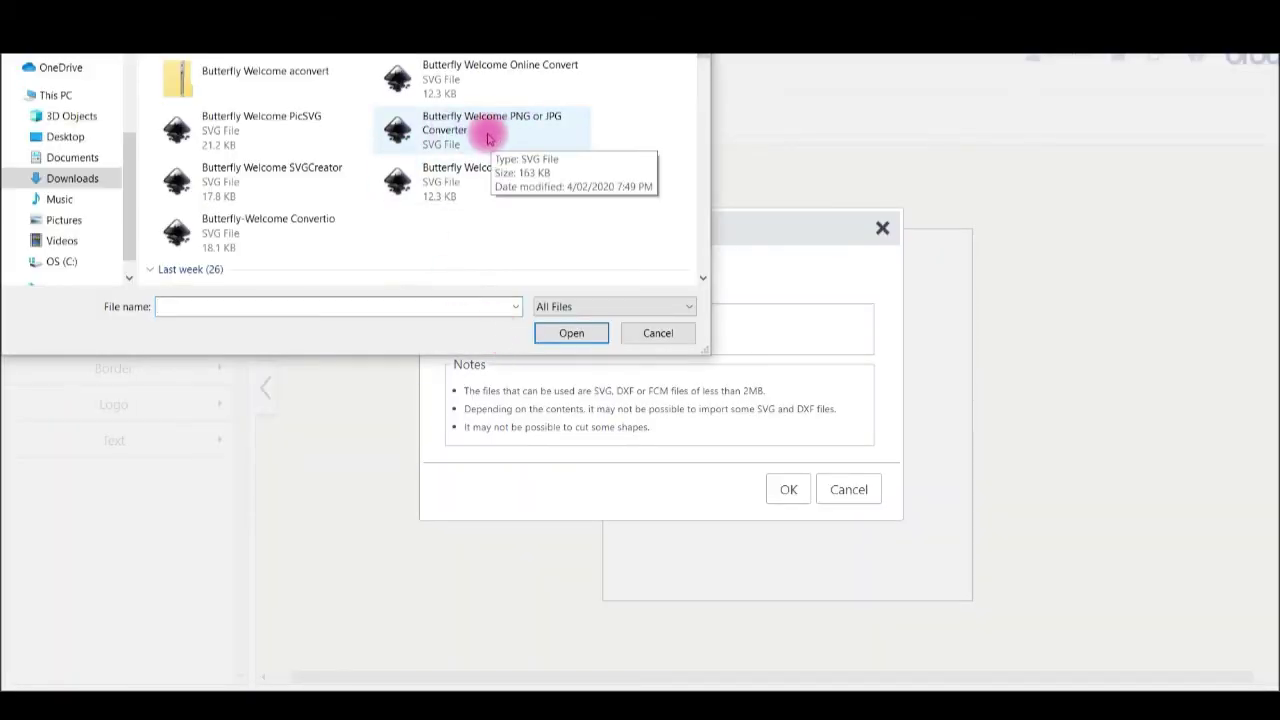
click(489, 138)
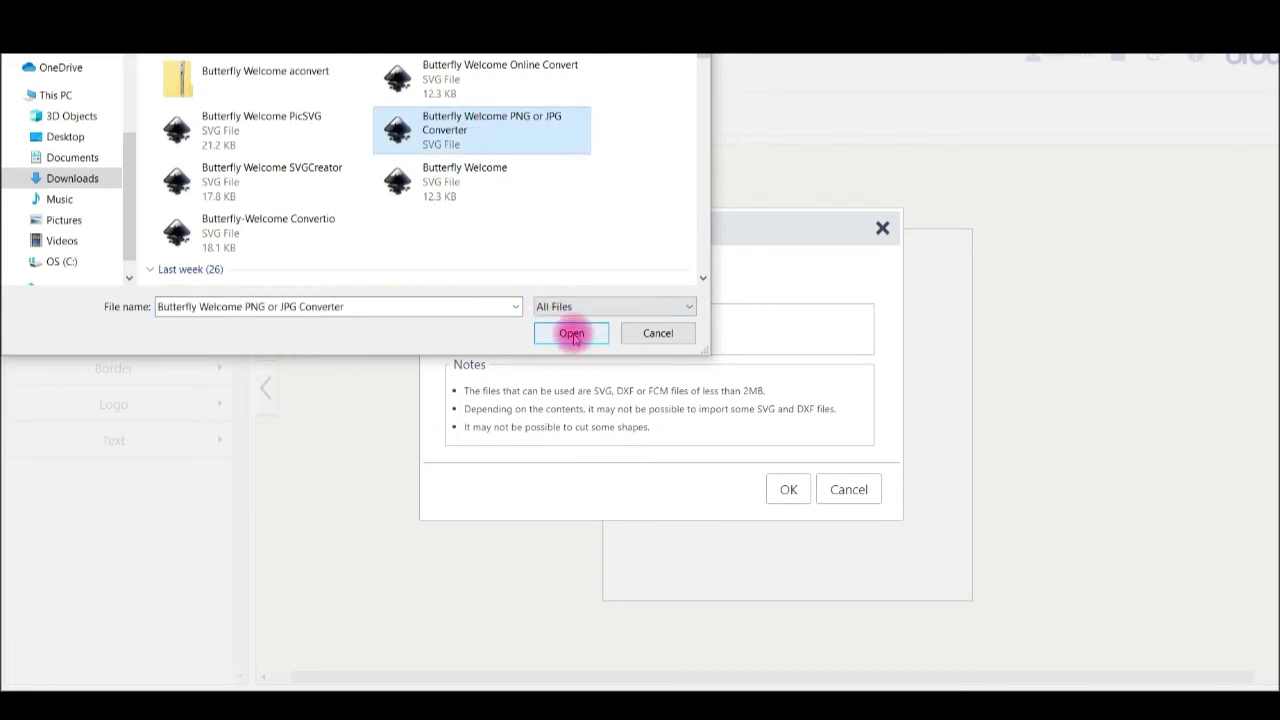
click(571, 333)
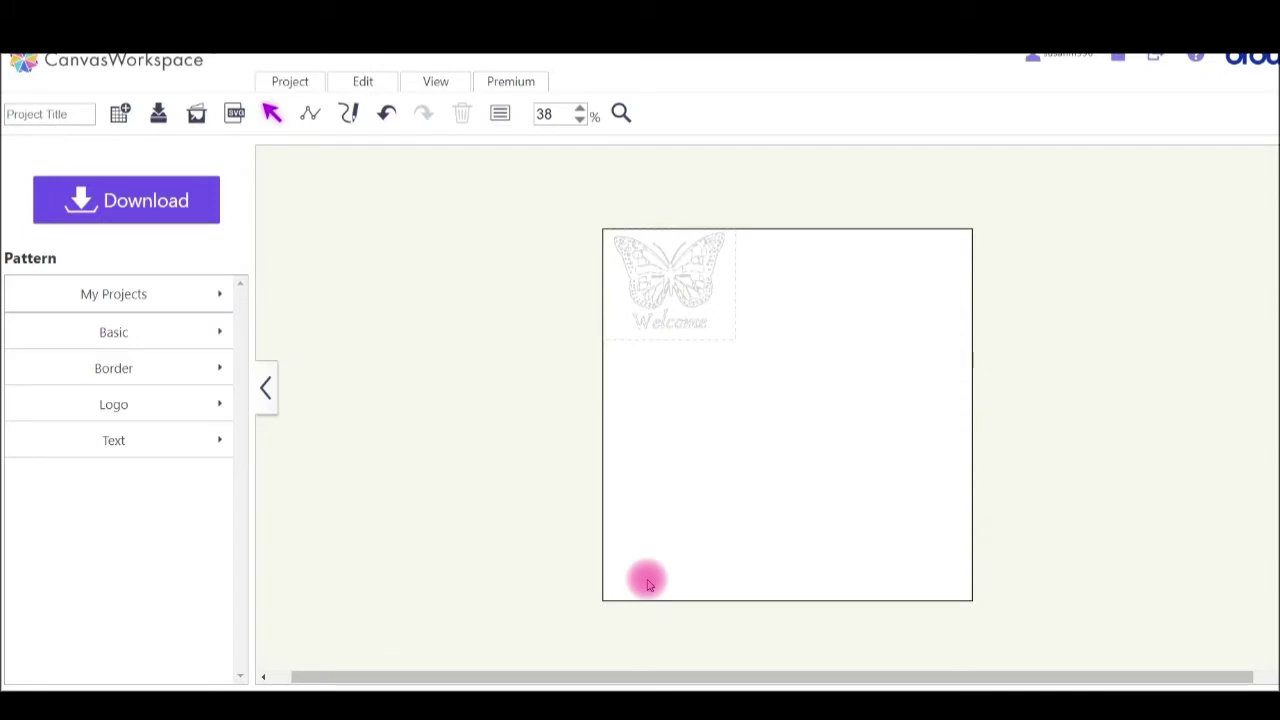
Step: Zoom in on the converted butterfly with the magnifier to 304%
click(621, 113)
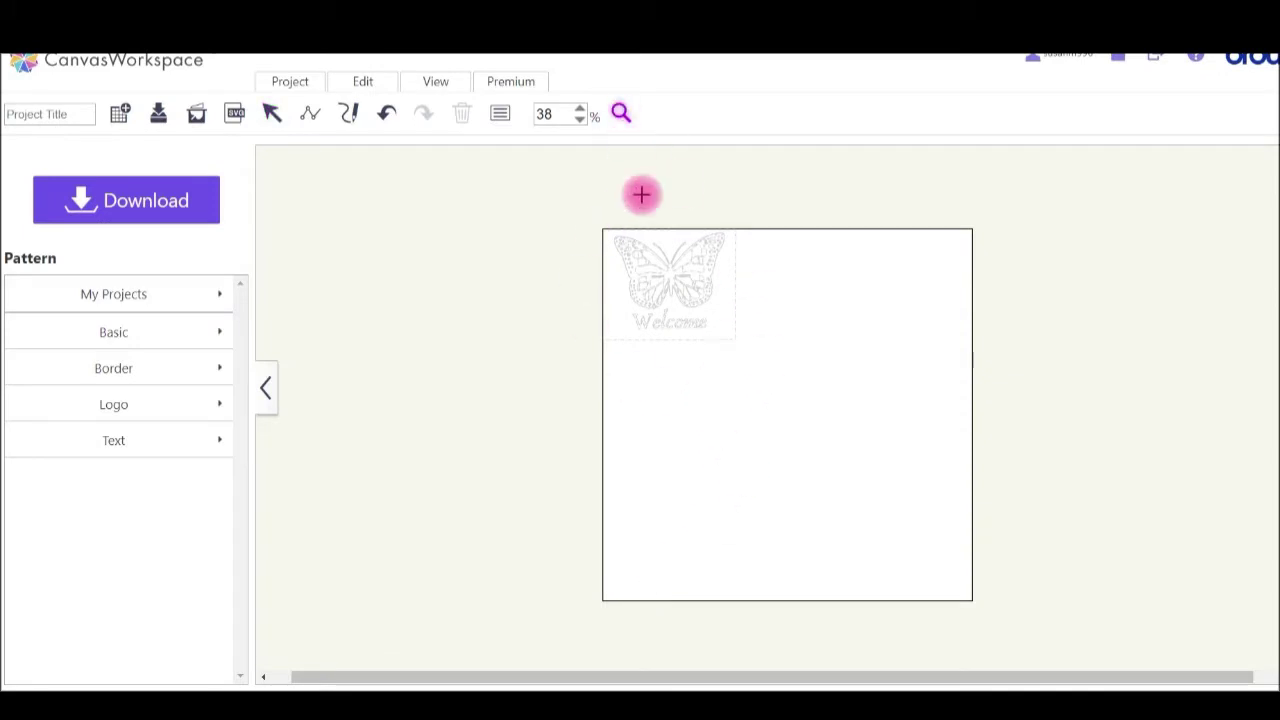
click(659, 286)
click(814, 423)
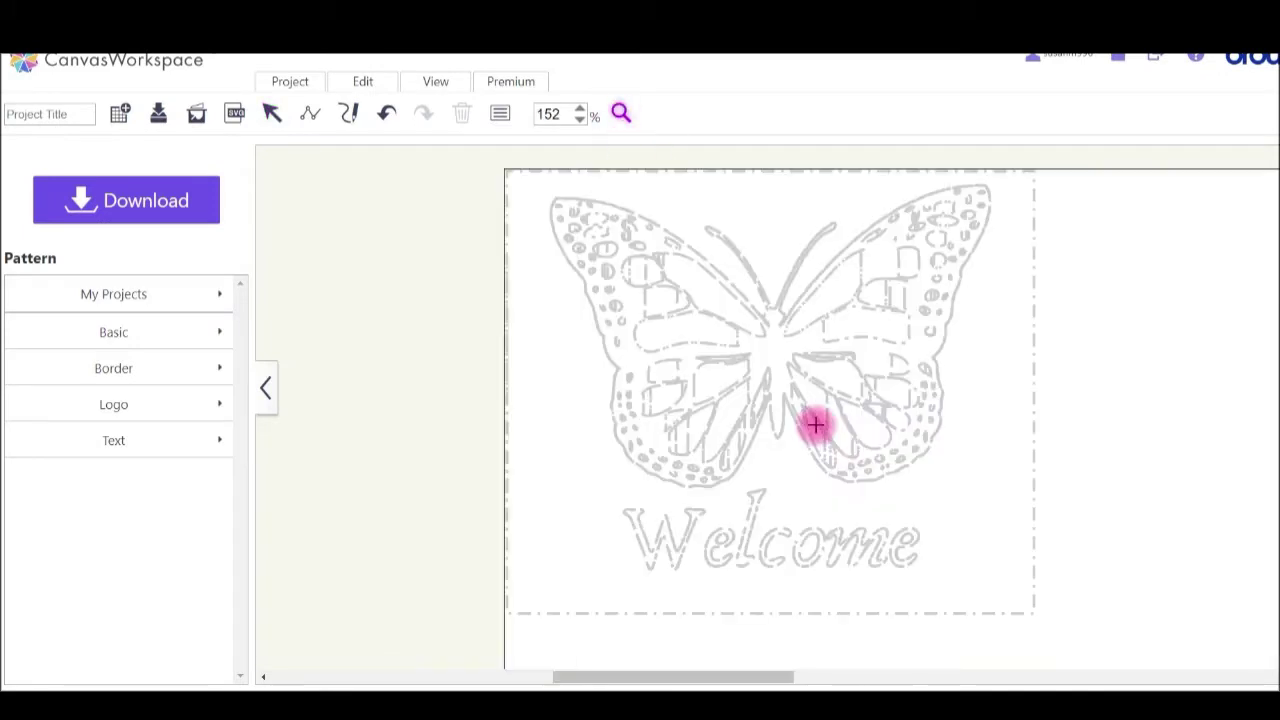
click(815, 425)
scroll(683, 512, up, 3)
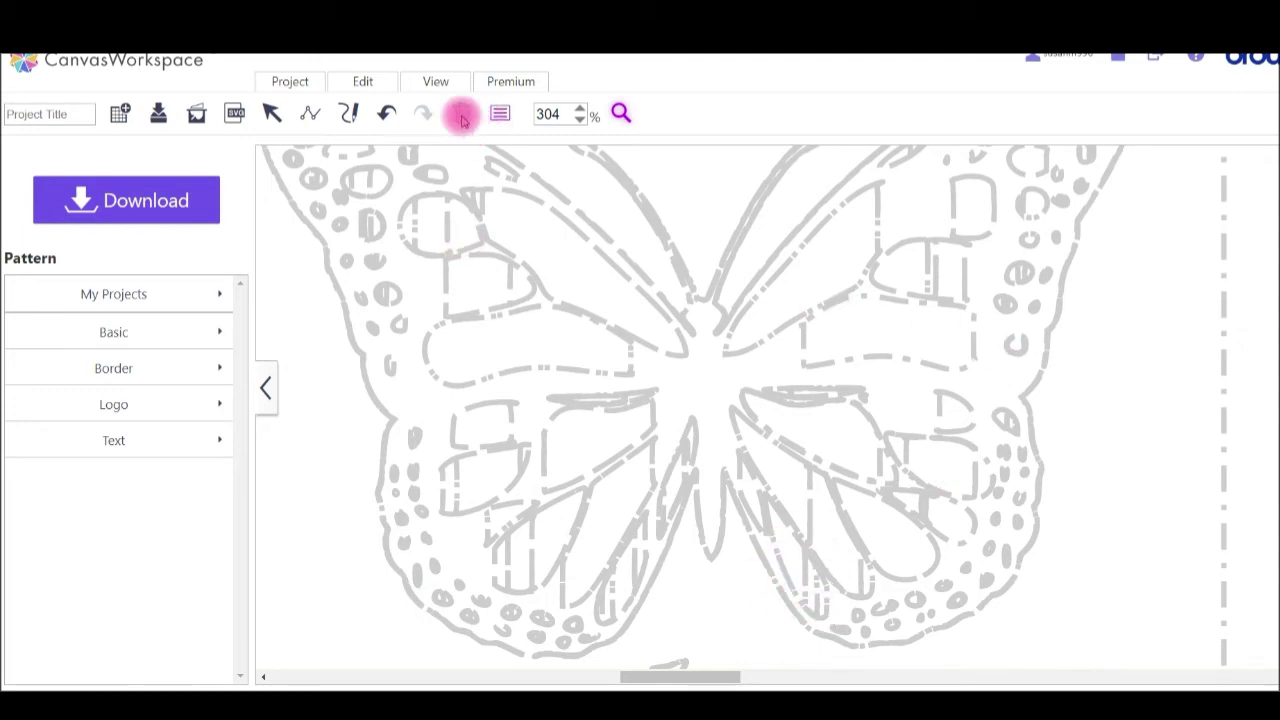
Step: Toggle View > Show Only Cutting Line on, then back off, to compare outlines
click(432, 85)
click(450, 336)
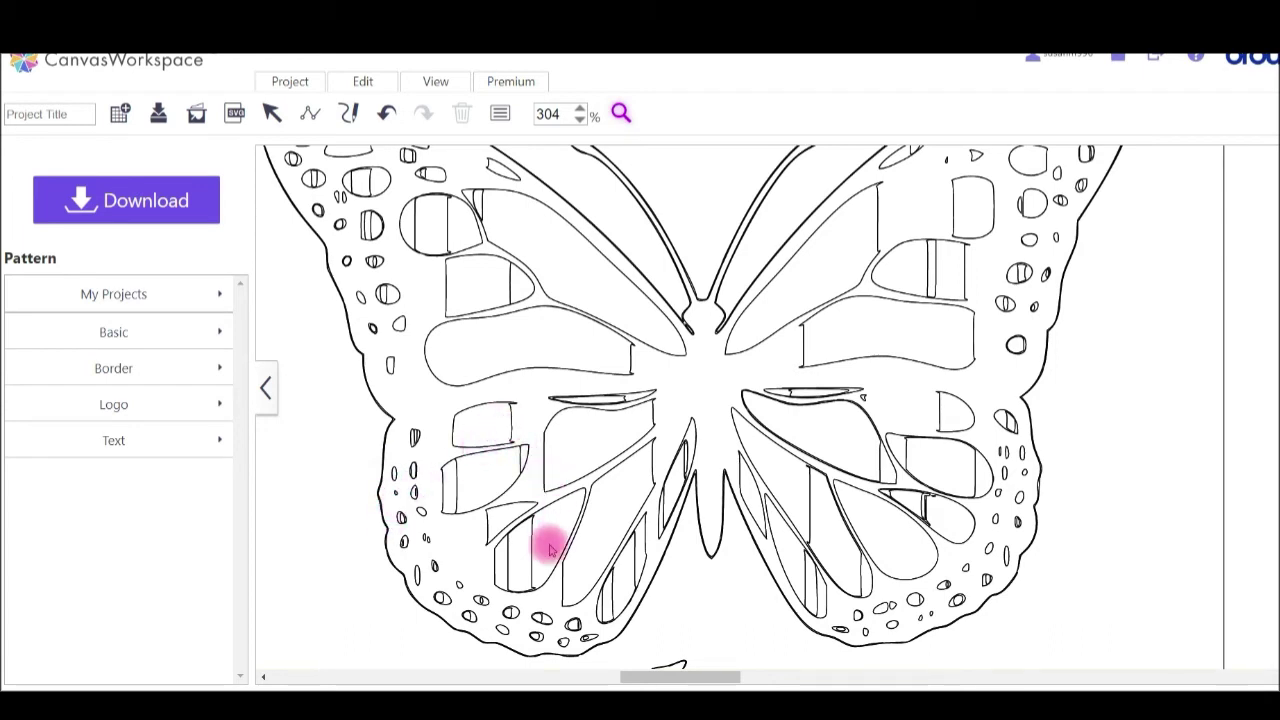
click(428, 88)
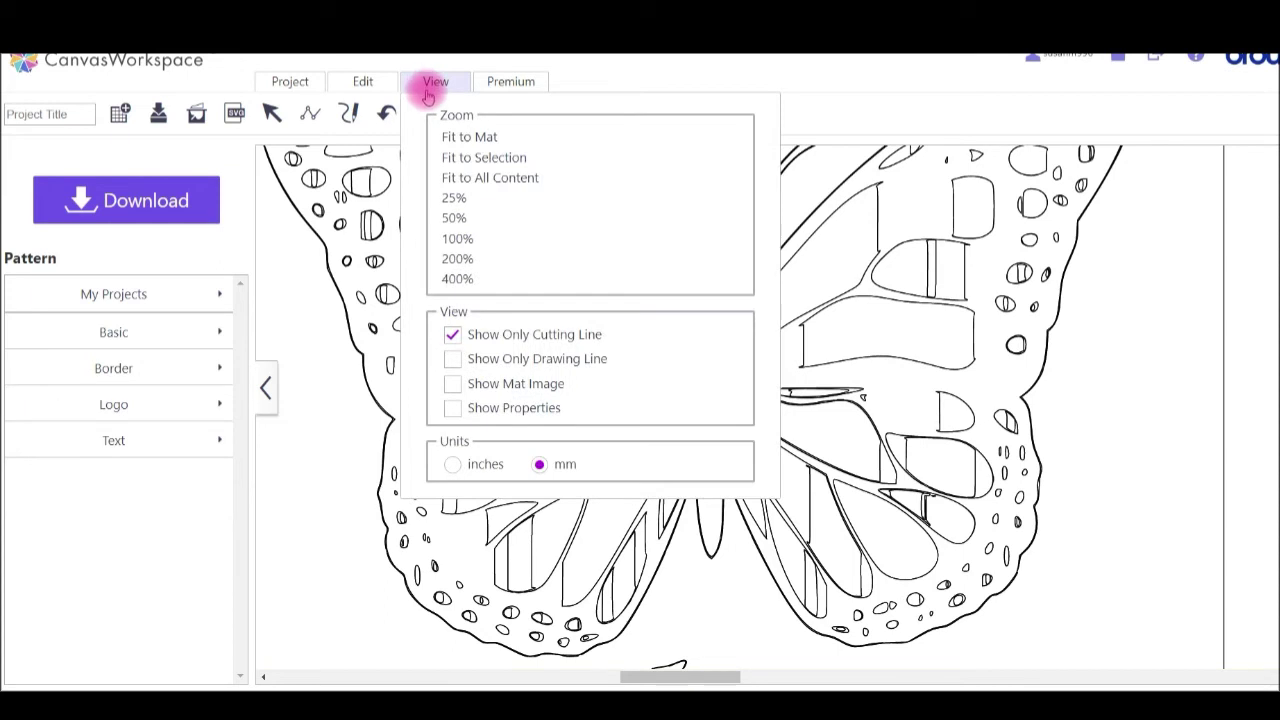
click(455, 338)
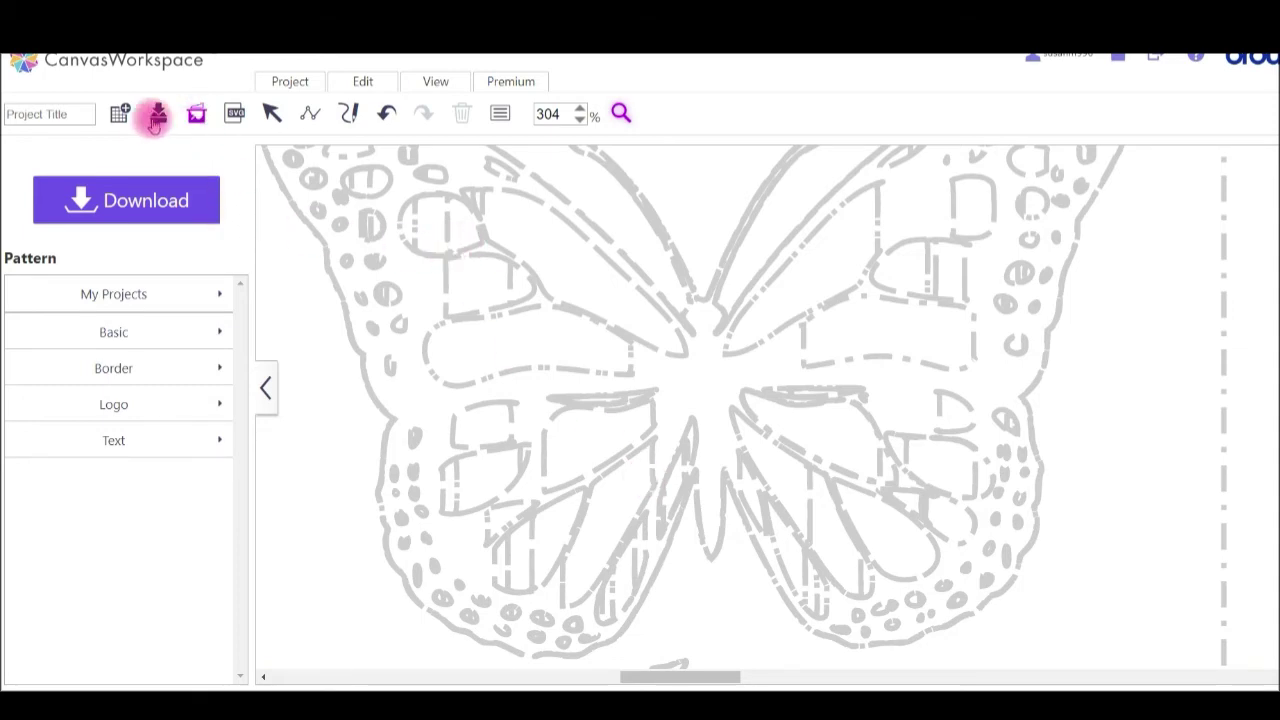
Step: Start a new project without saving and import 'Butterfly Welcome PicSVG' onto the mat
click(119, 112)
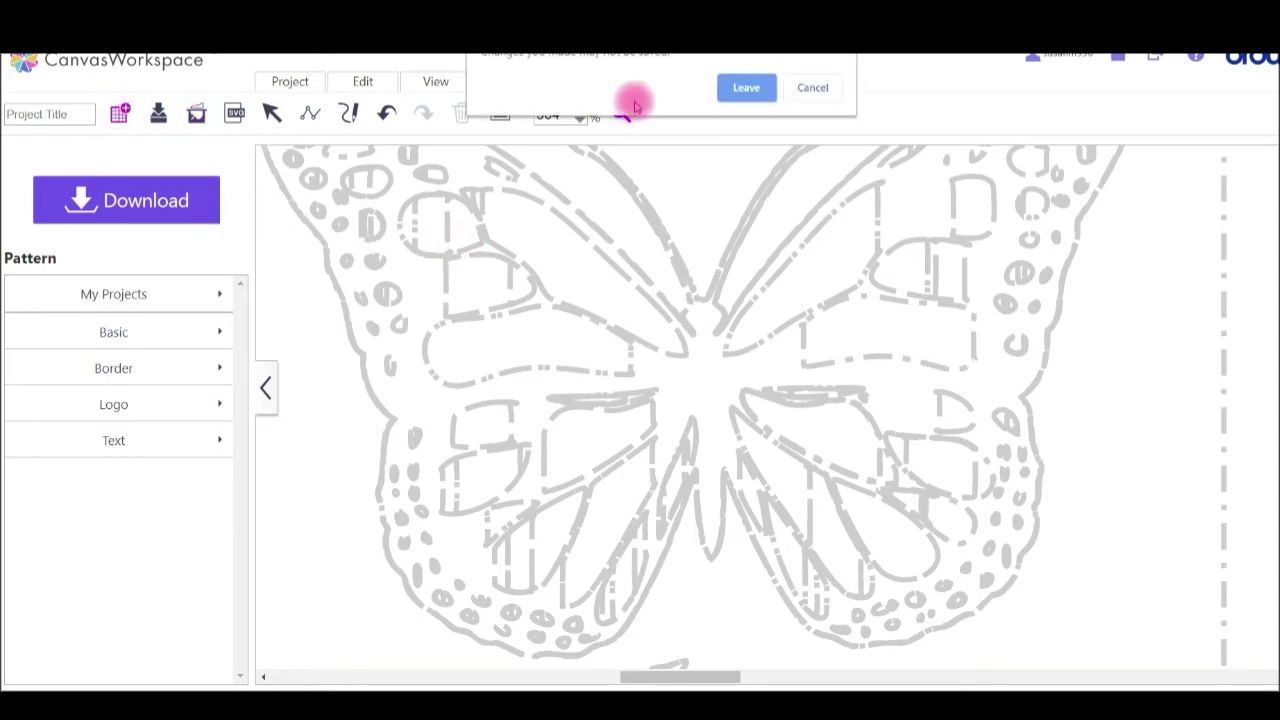
click(757, 90)
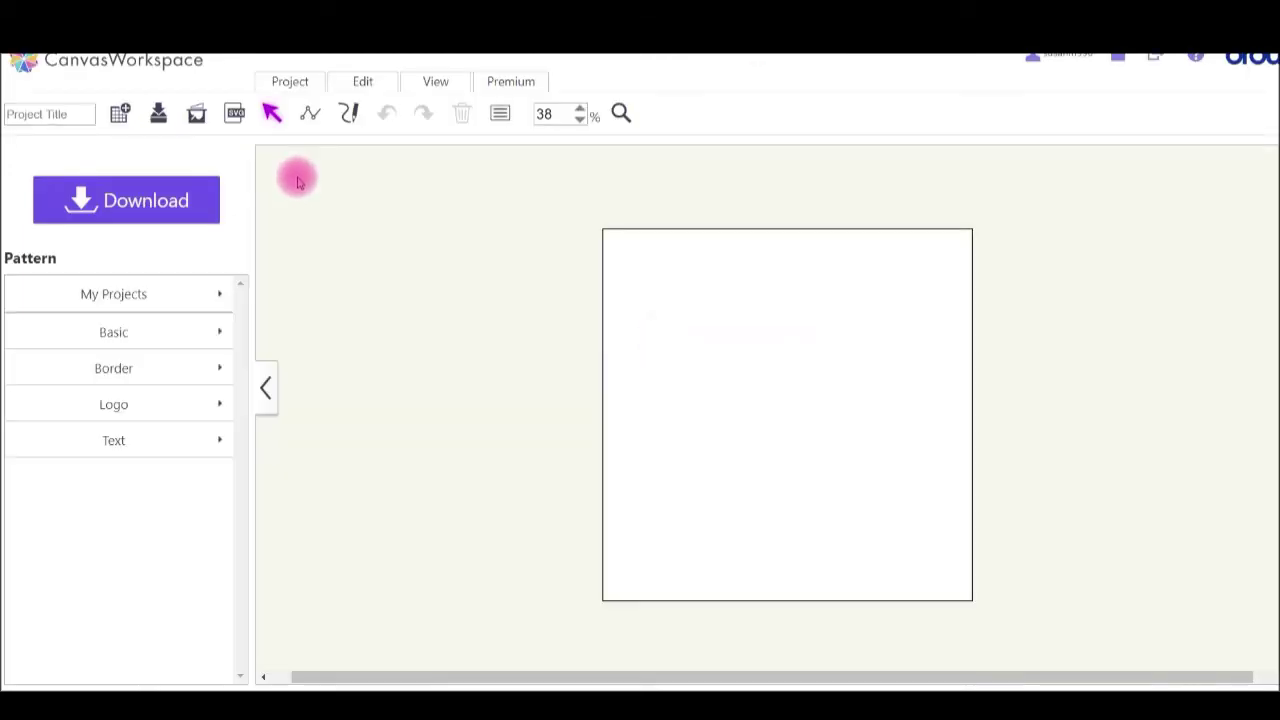
click(234, 113)
click(507, 333)
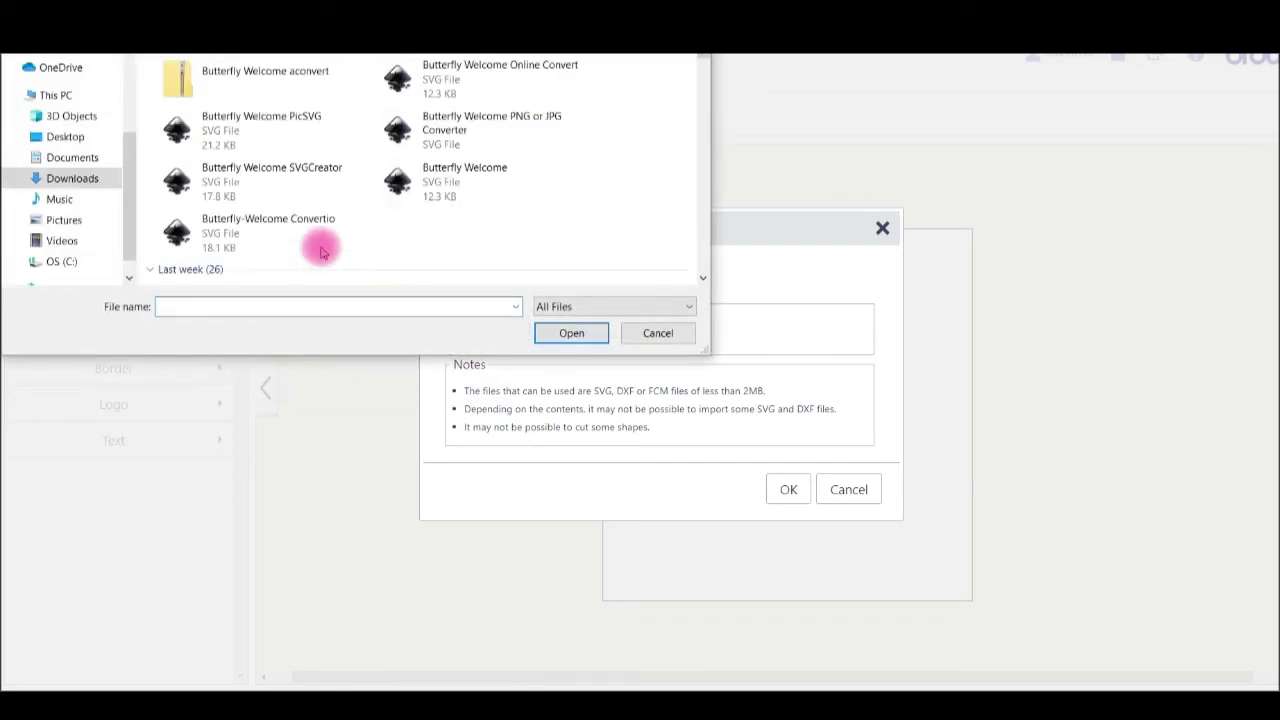
click(258, 133)
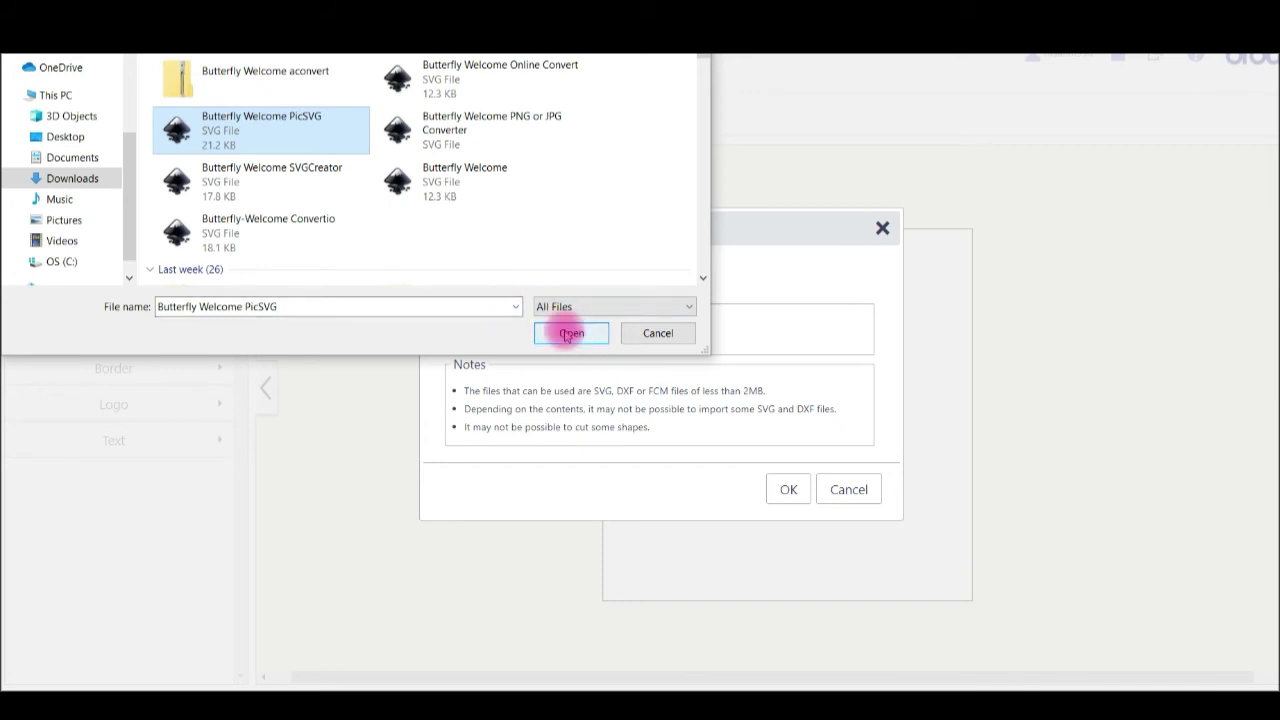
click(575, 335)
click(778, 491)
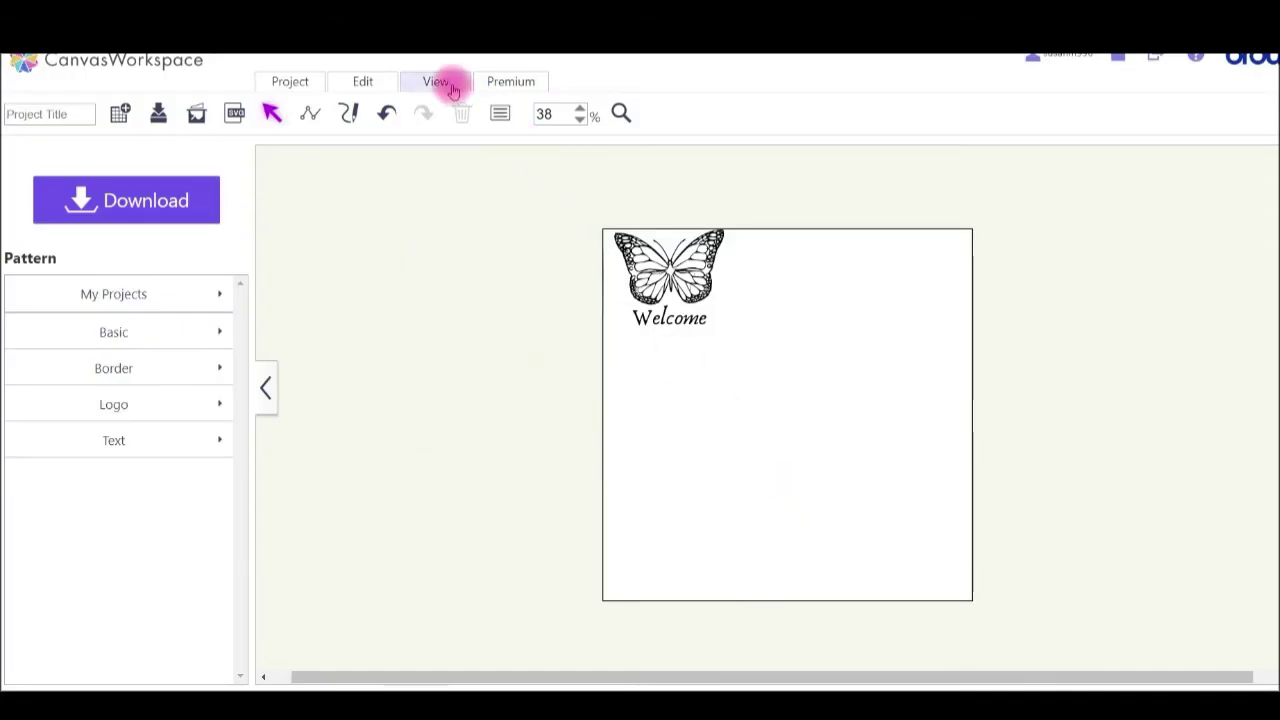
Step: Zoom the PicSVG butterfly to 152% with the magnifier
click(619, 114)
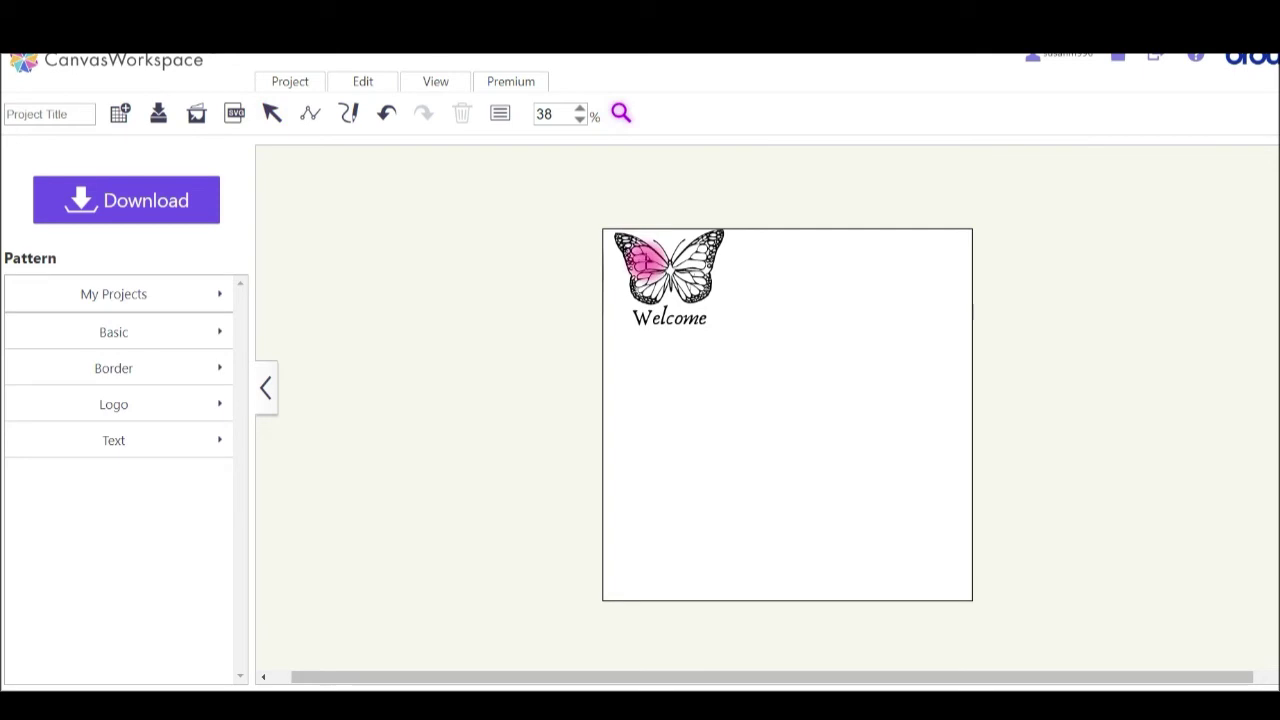
click(647, 262)
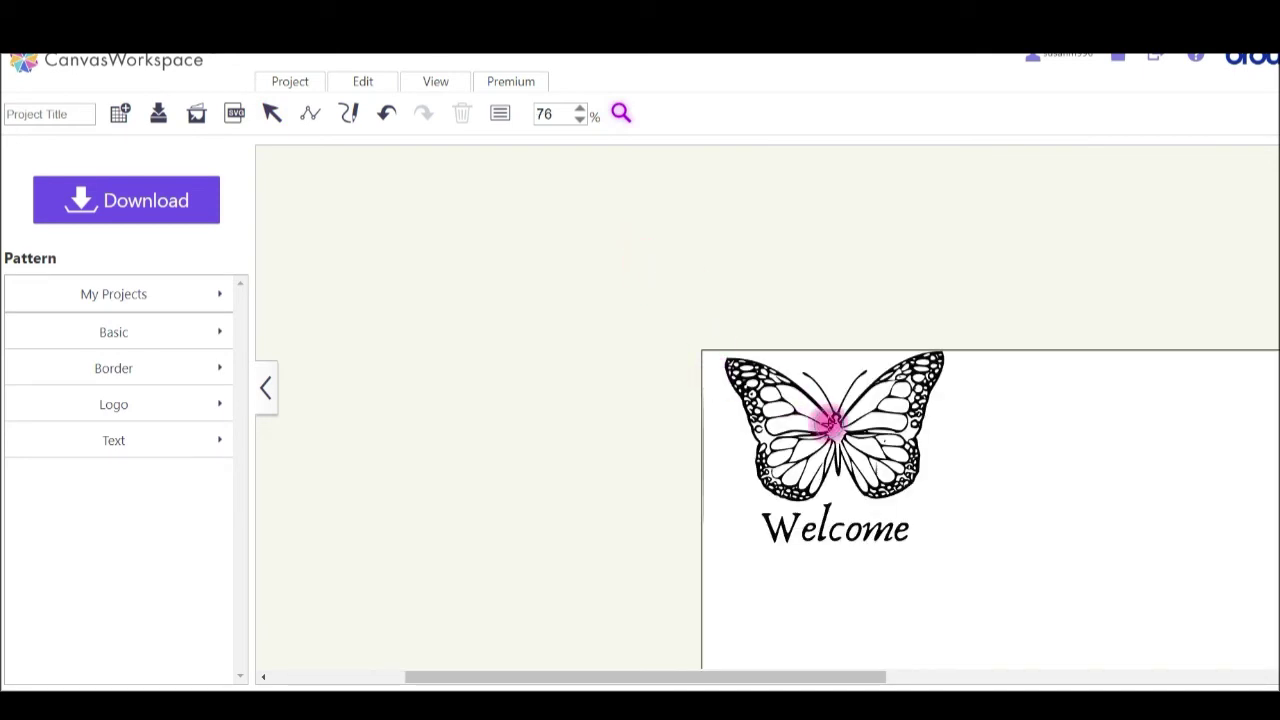
click(830, 423)
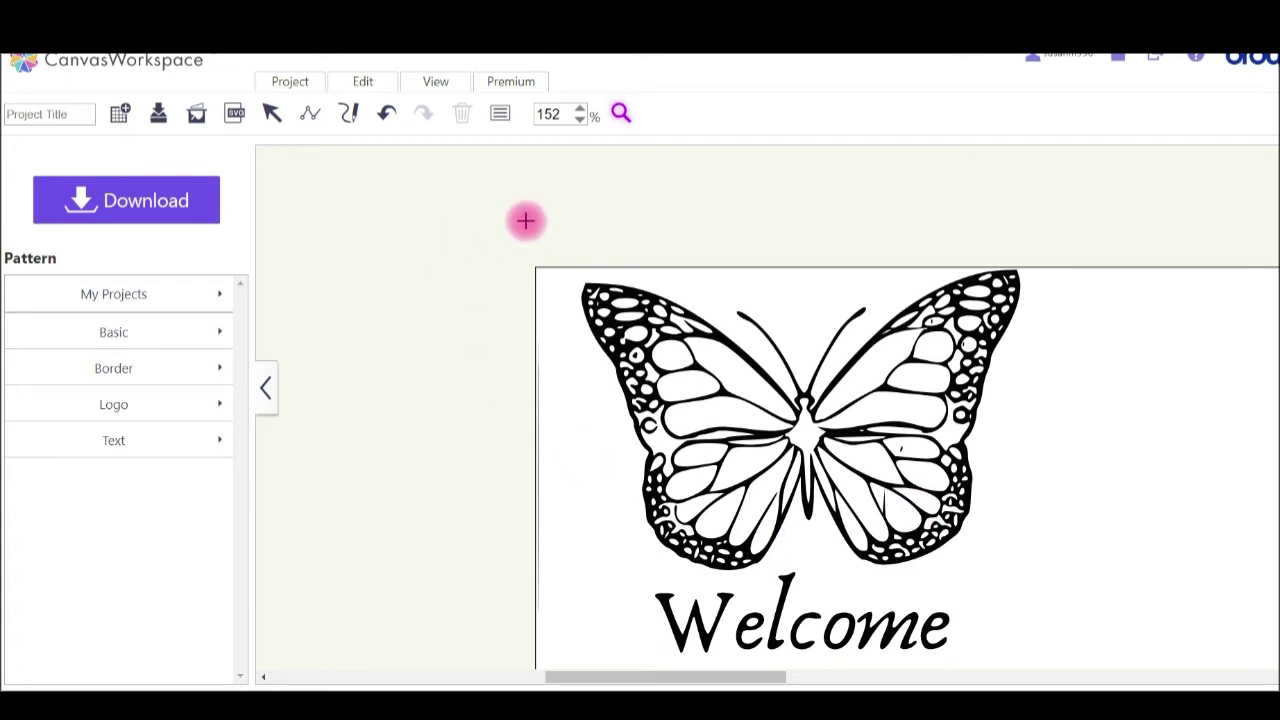
Step: Toggle Show Only Cutting Line on and off, then zoom the wing to 304%
click(436, 88)
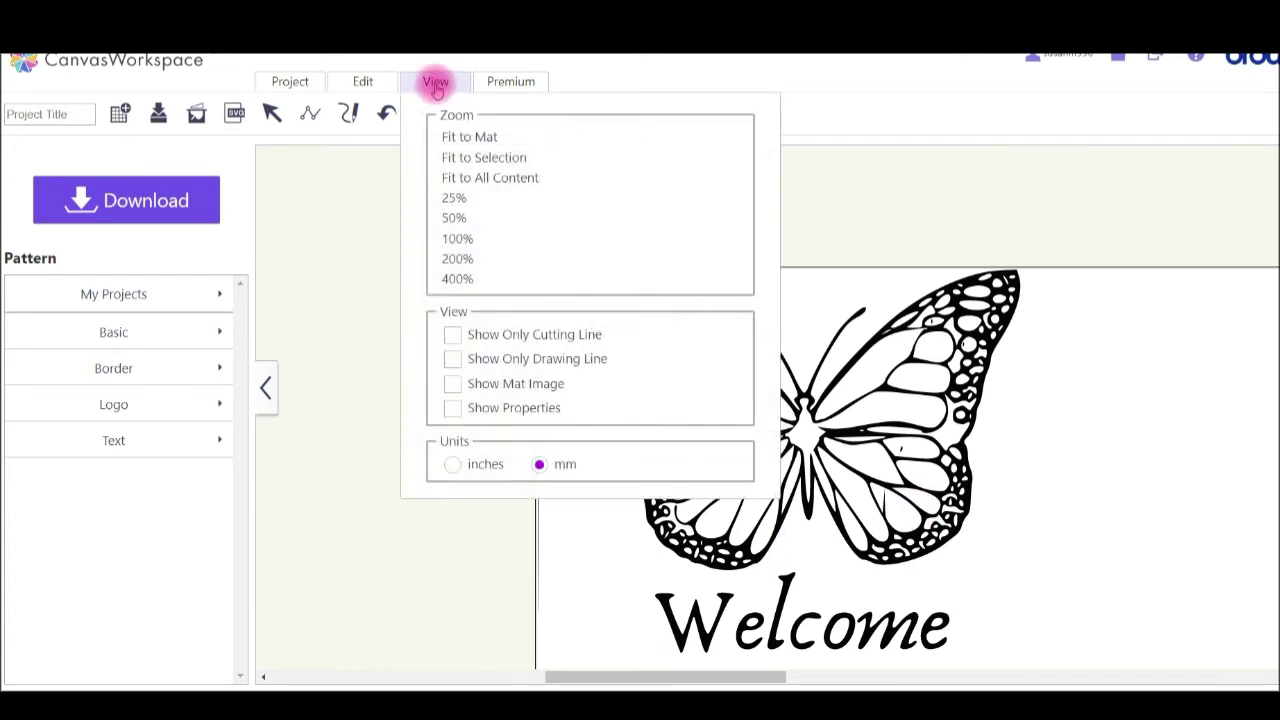
click(453, 335)
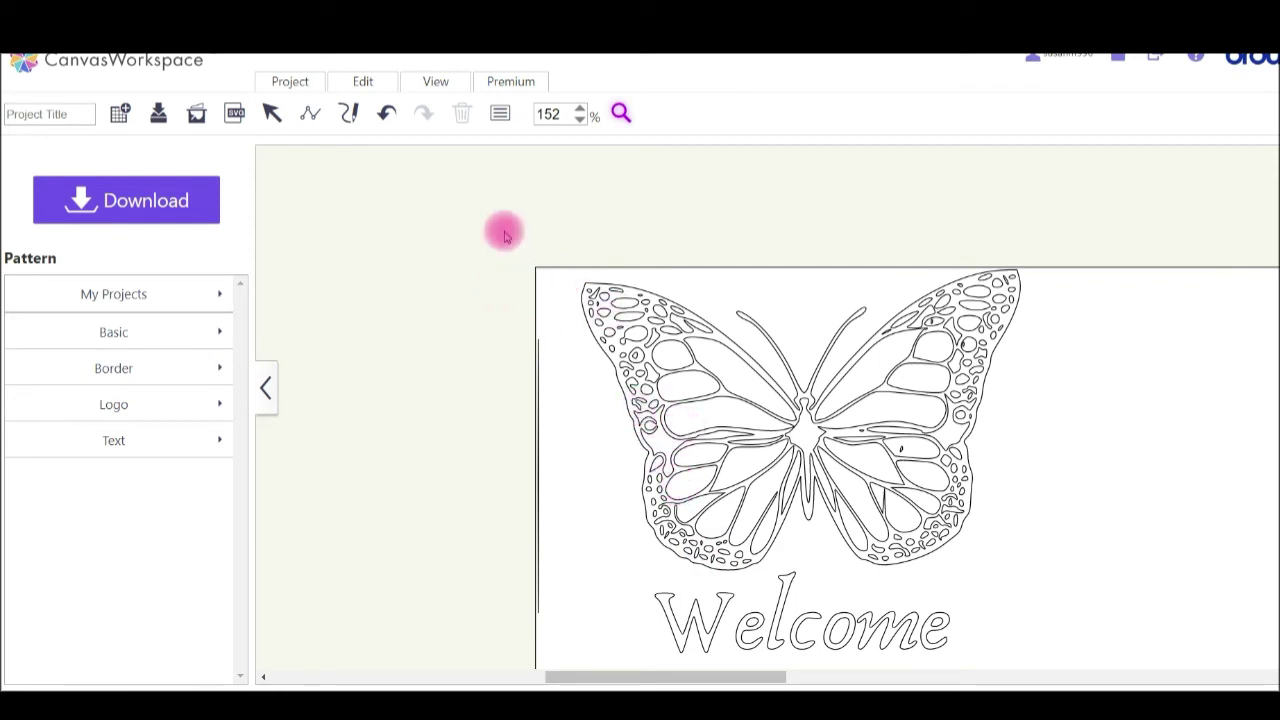
click(425, 84)
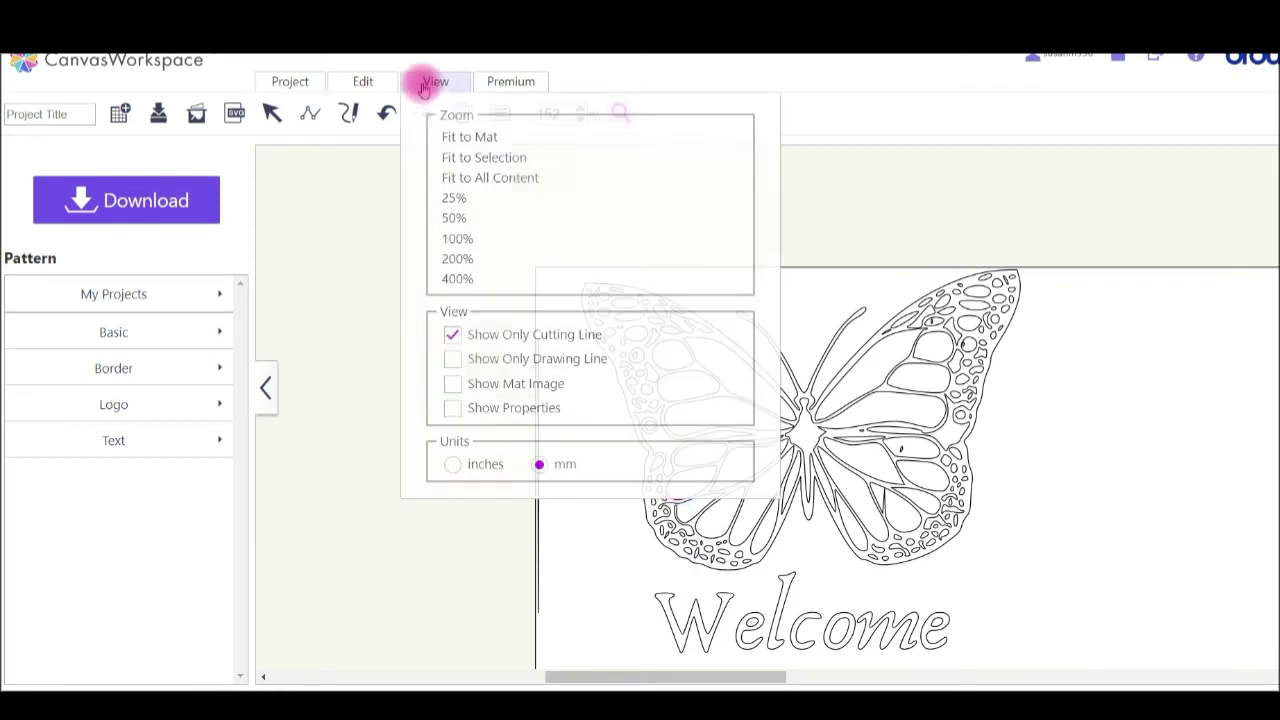
click(453, 337)
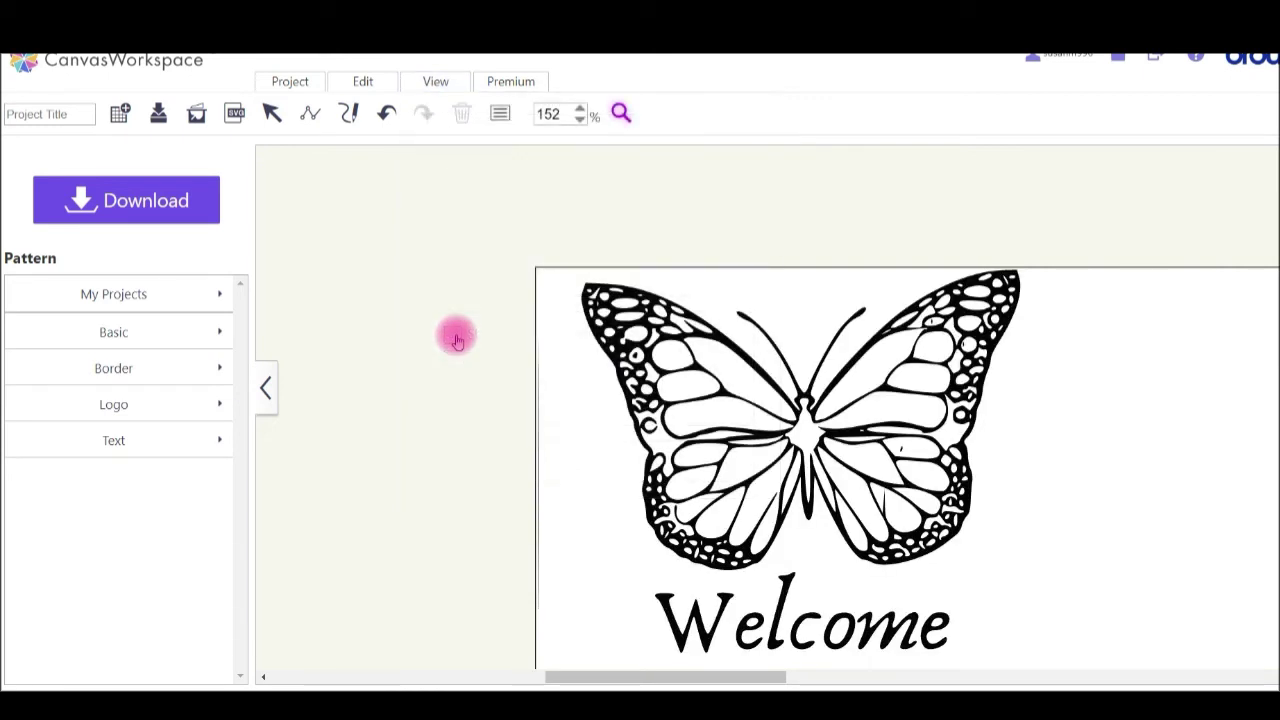
click(648, 330)
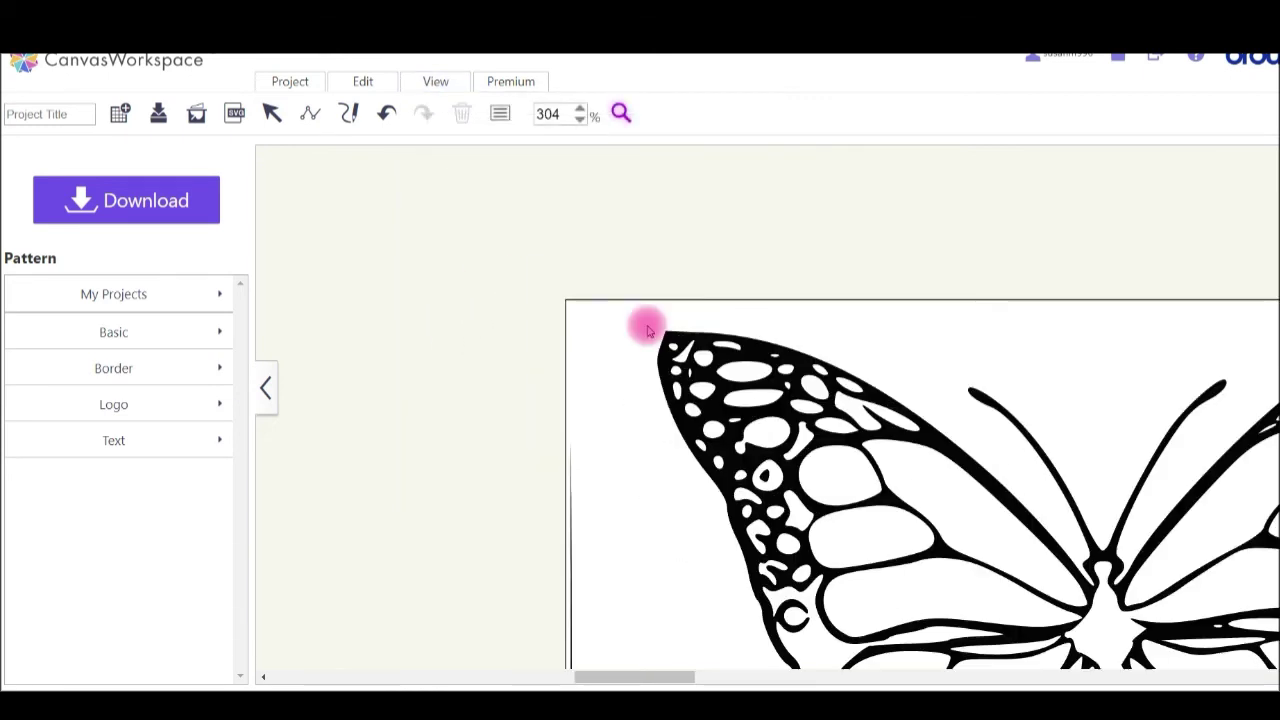
Step: At 100% zoom, drag the butterfly up off the Welcome text, then start a blank project
click(271, 116)
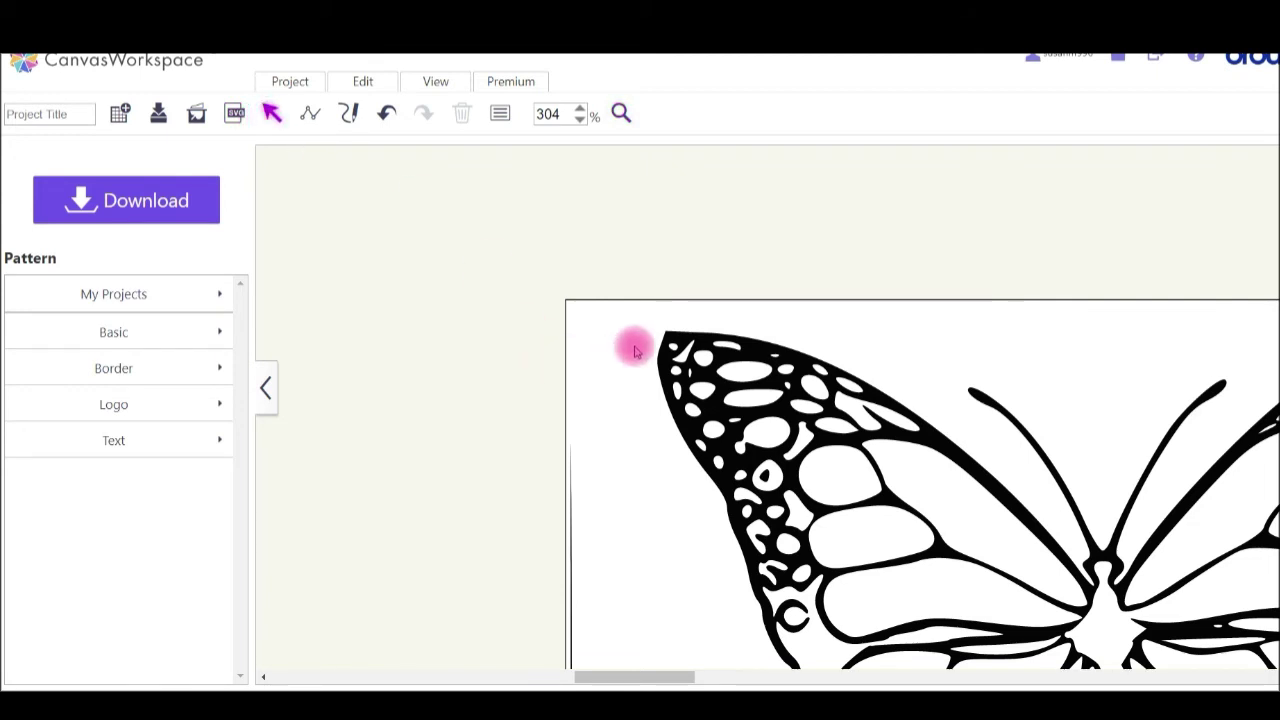
click(683, 370)
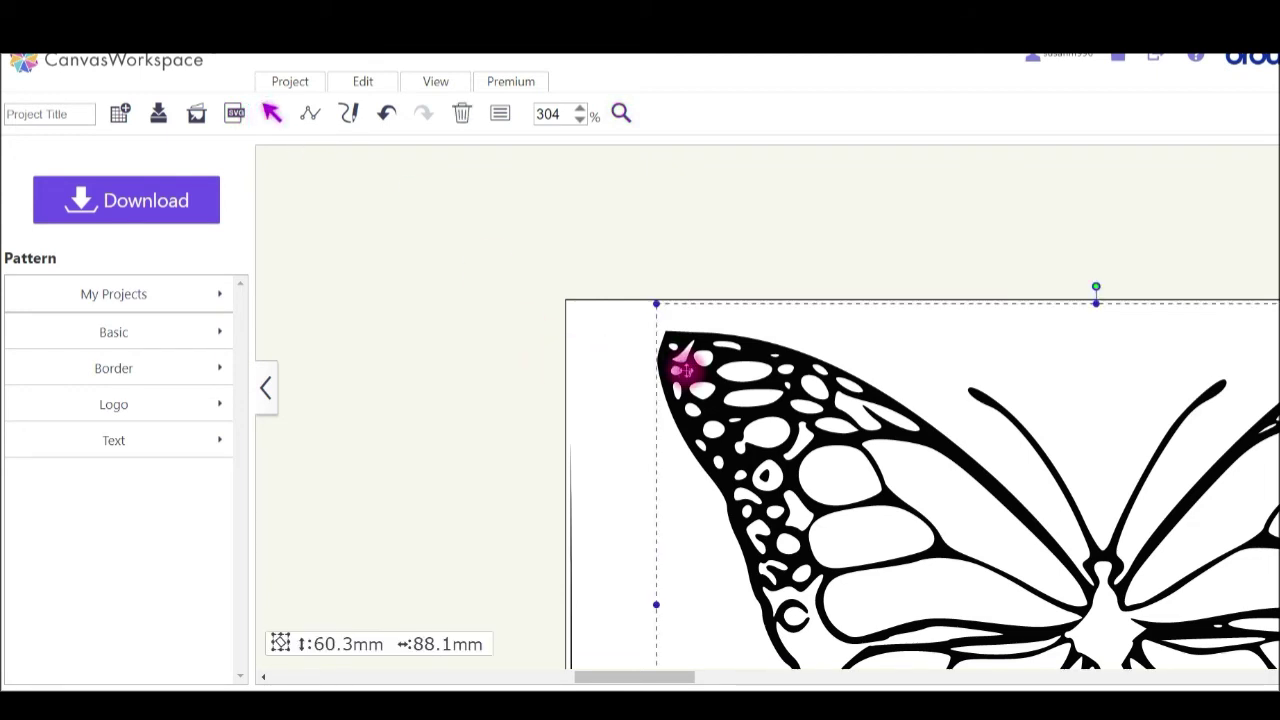
drag(683, 370, 657, 534)
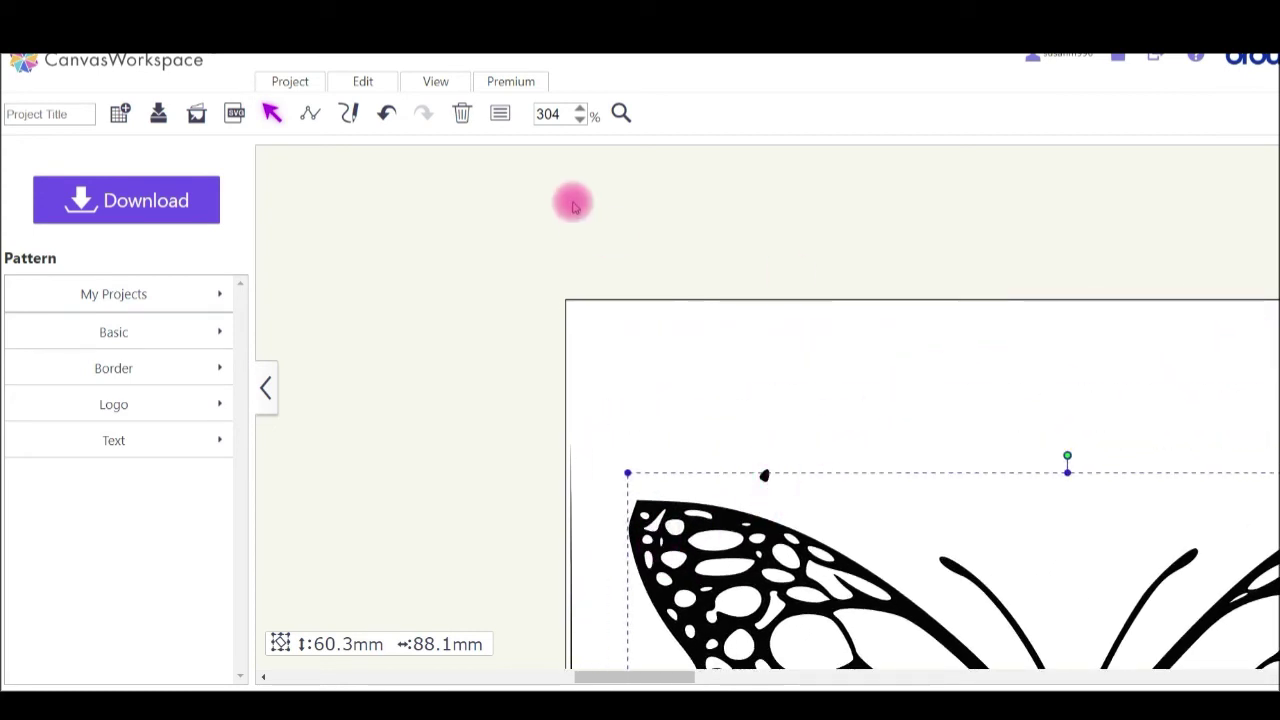
click(580, 120)
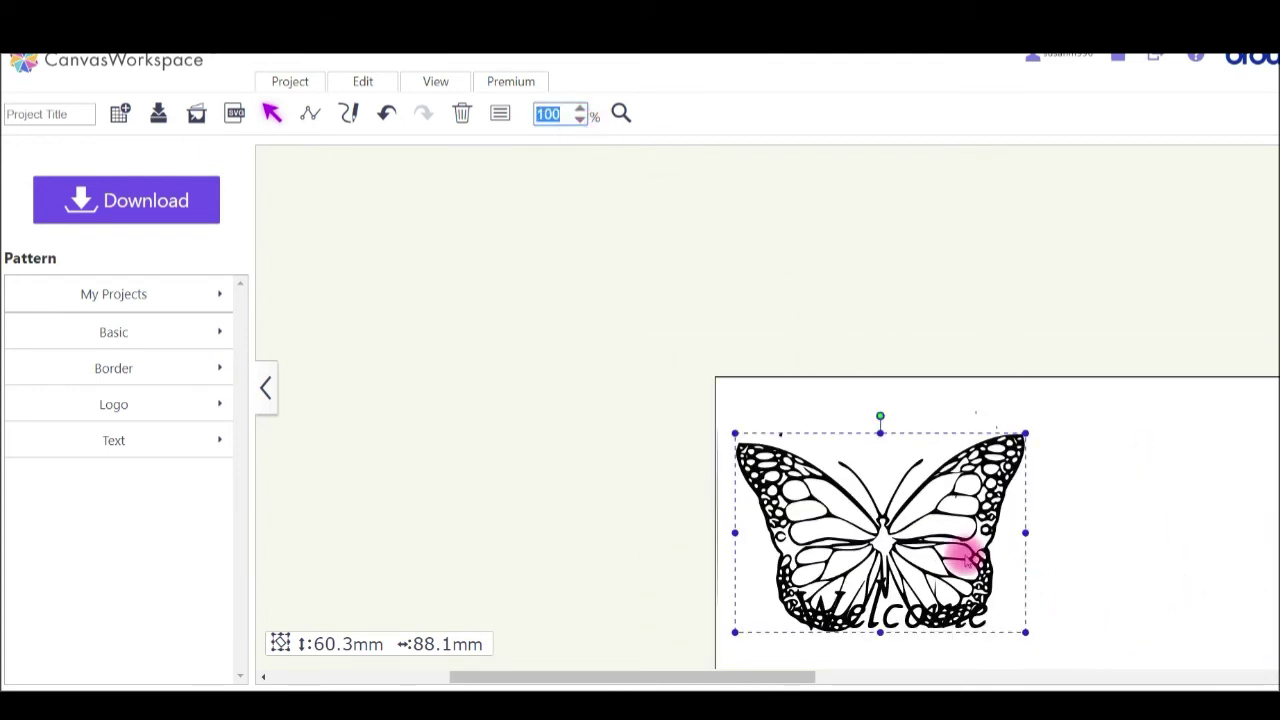
click(966, 552)
click(956, 532)
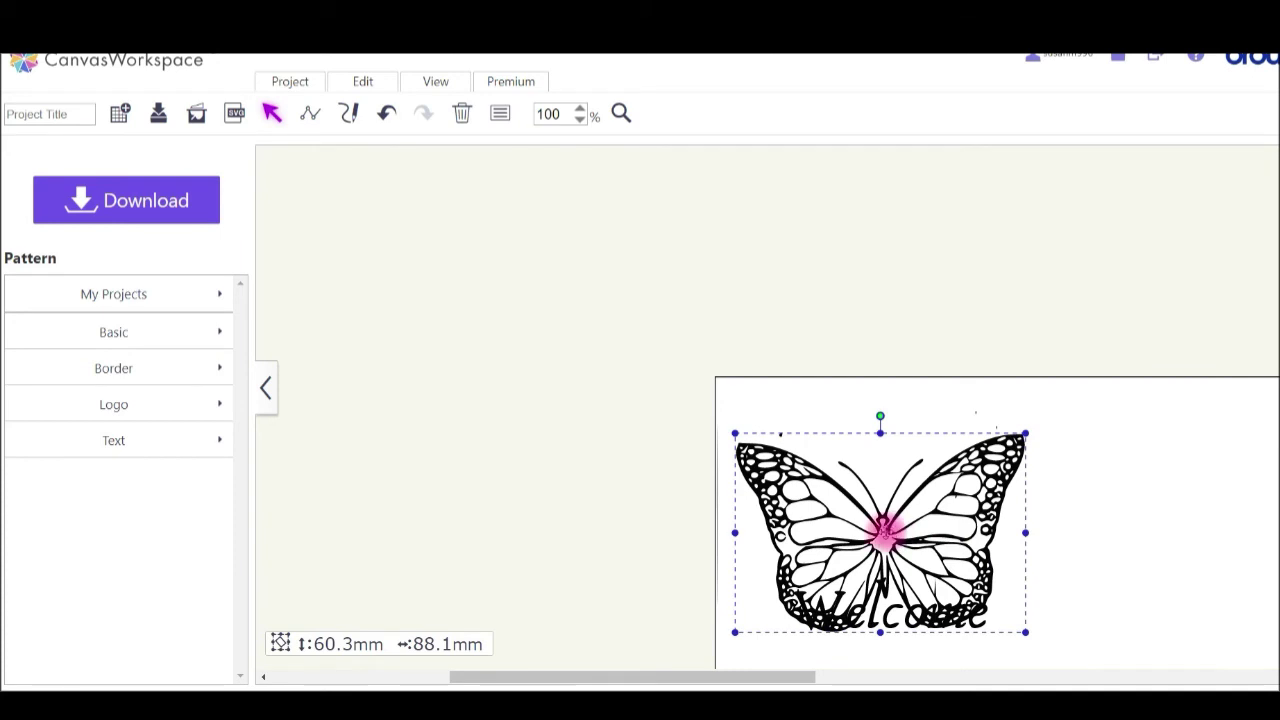
drag(778, 522, 777, 480)
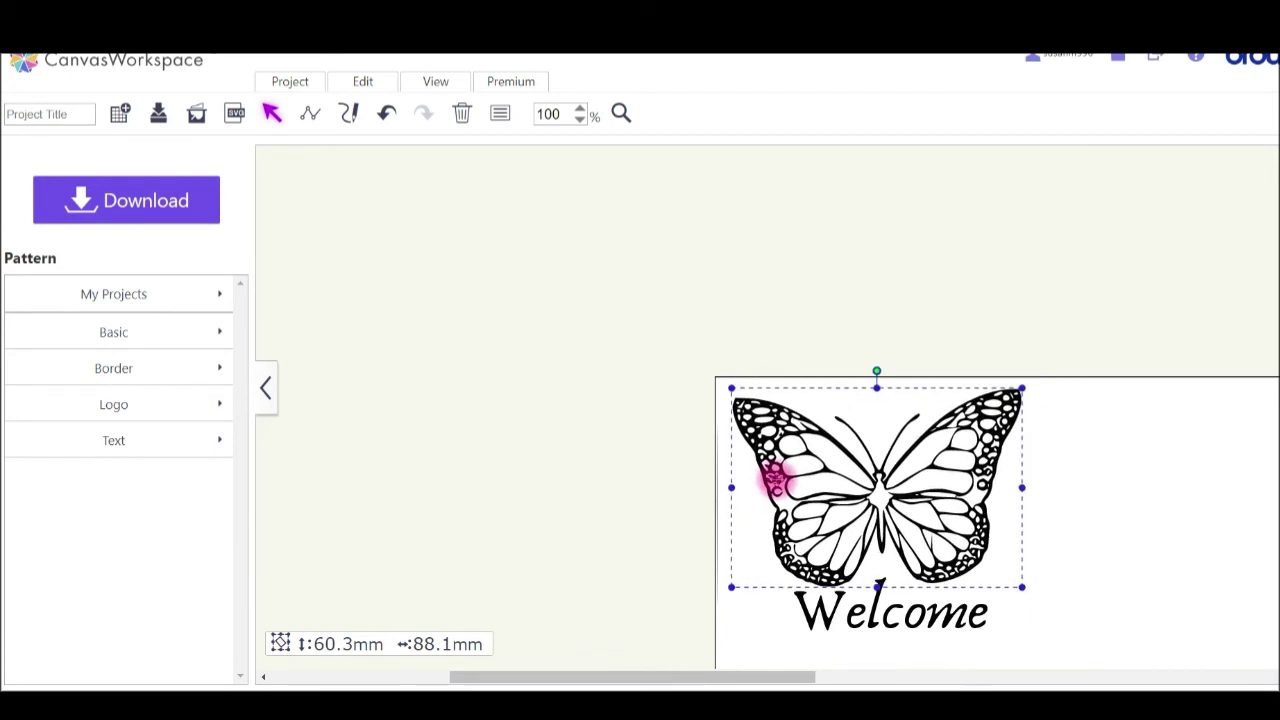
click(874, 333)
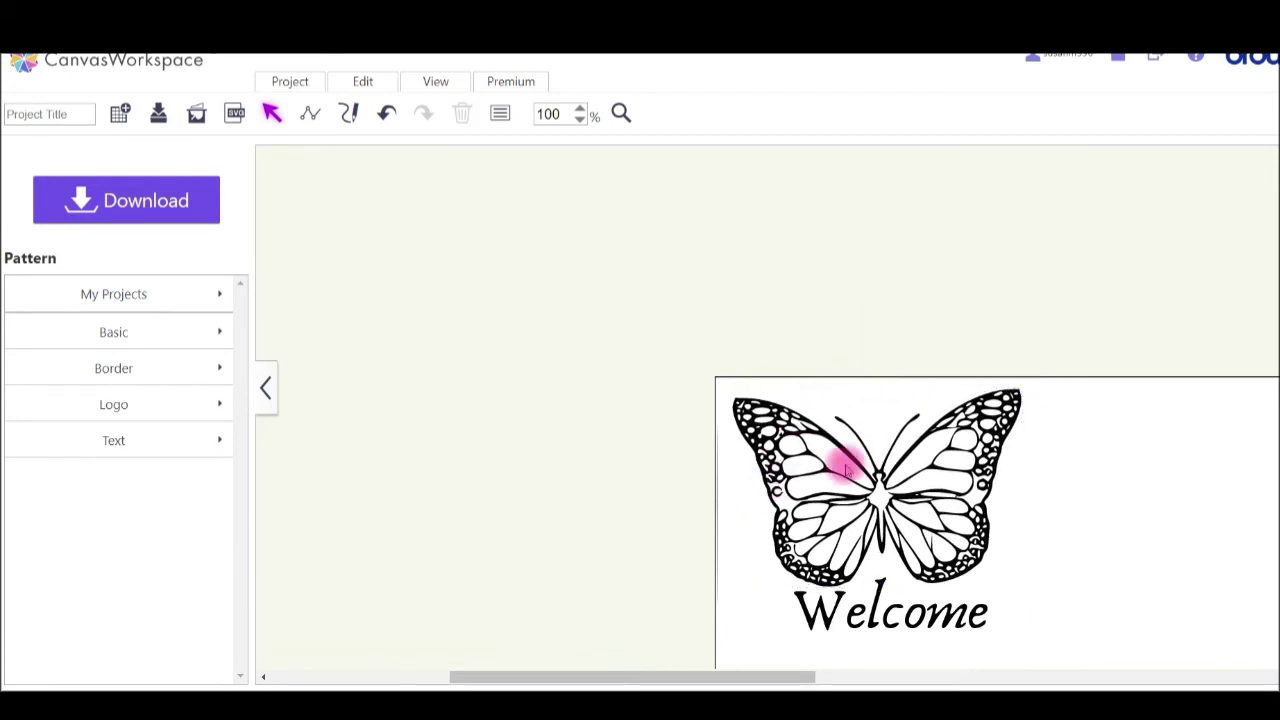
click(830, 470)
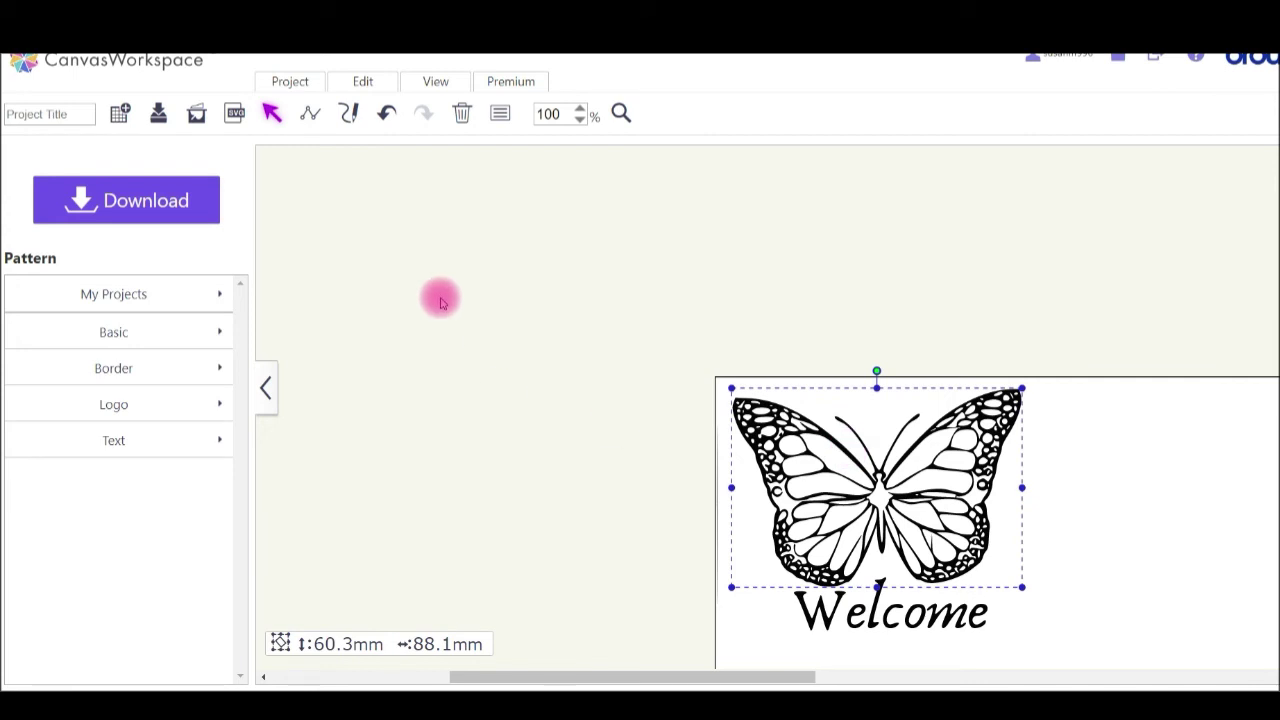
click(190, 62)
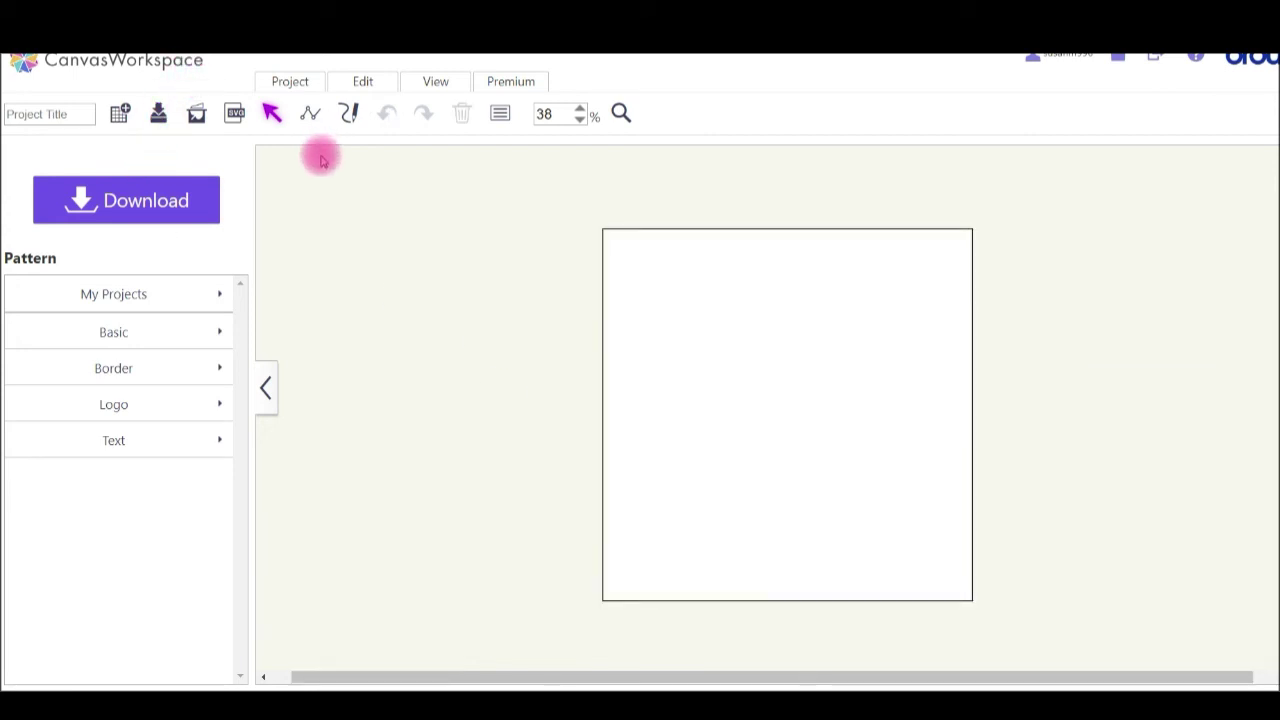
Step: Import 'Butterfly Welcome Cute Cutter.svg' onto the empty mat
click(234, 113)
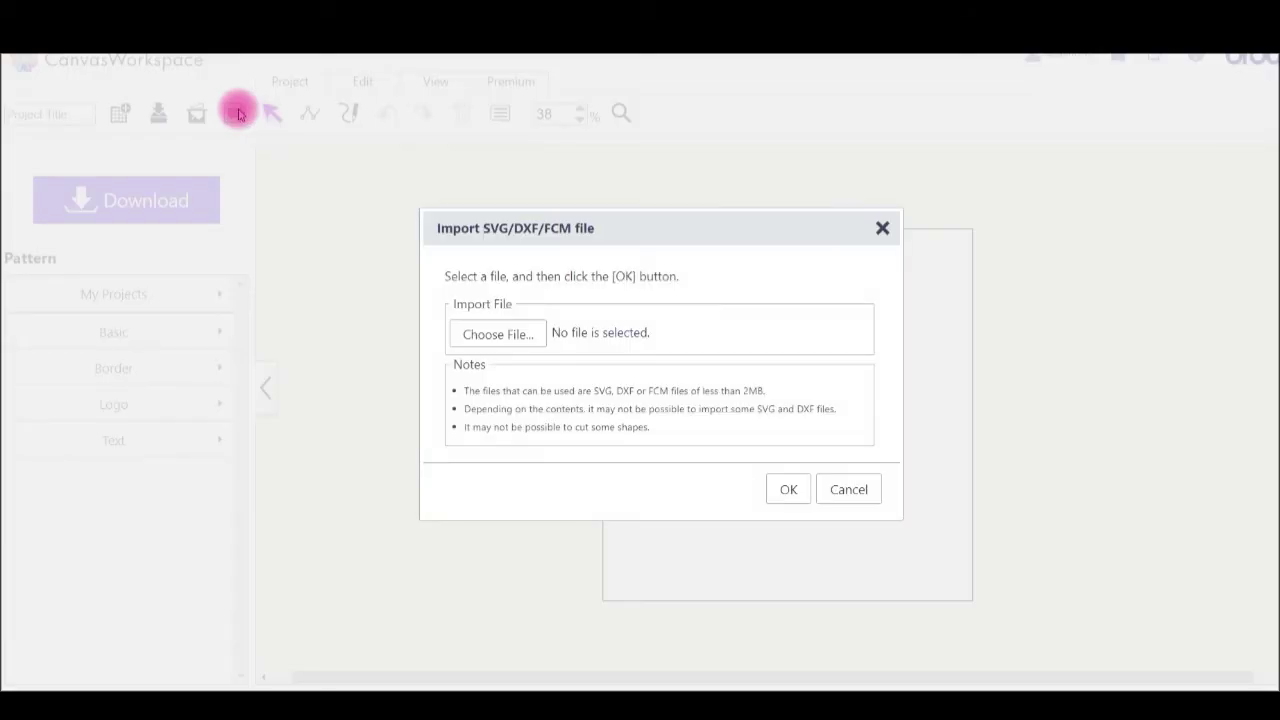
click(510, 337)
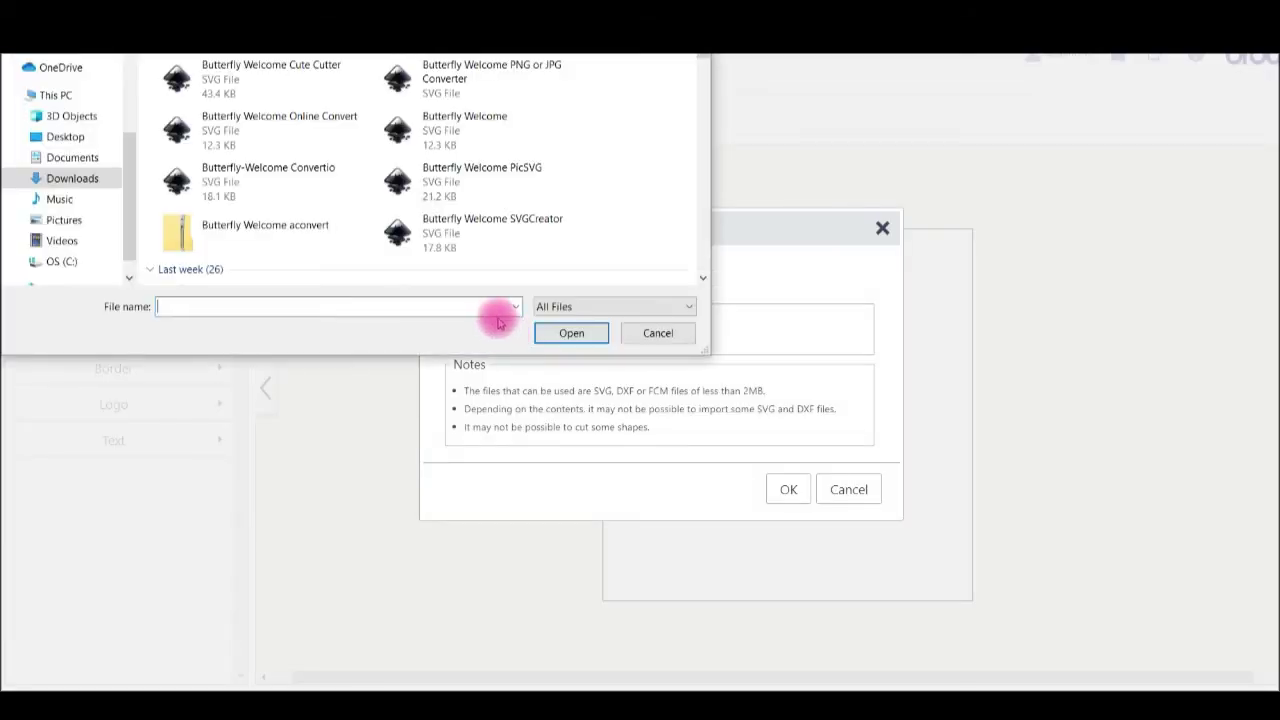
click(303, 73)
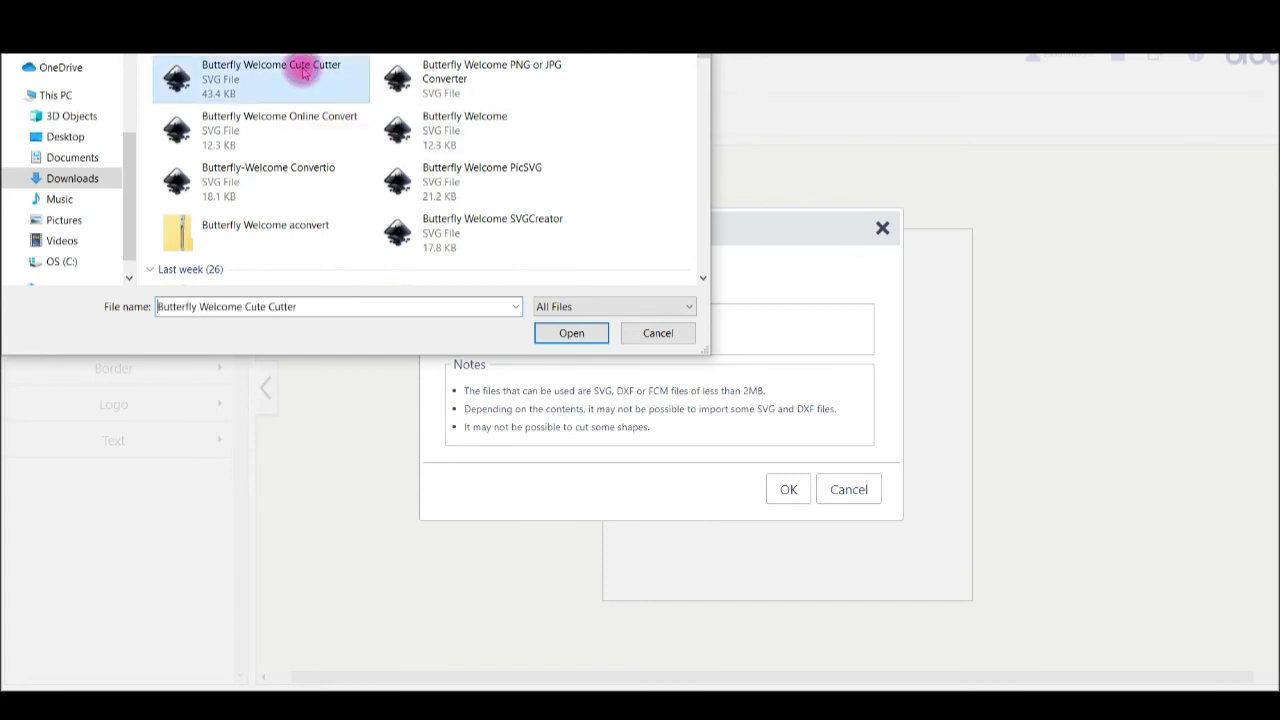
click(570, 336)
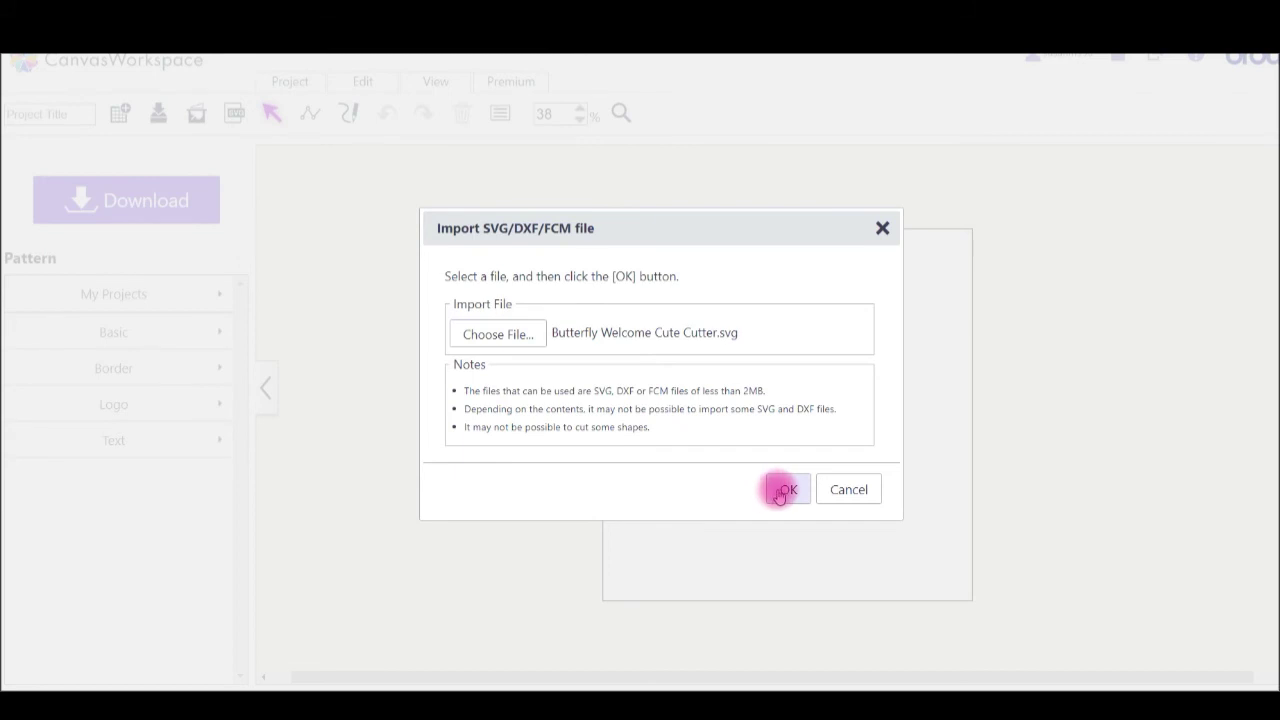
click(786, 490)
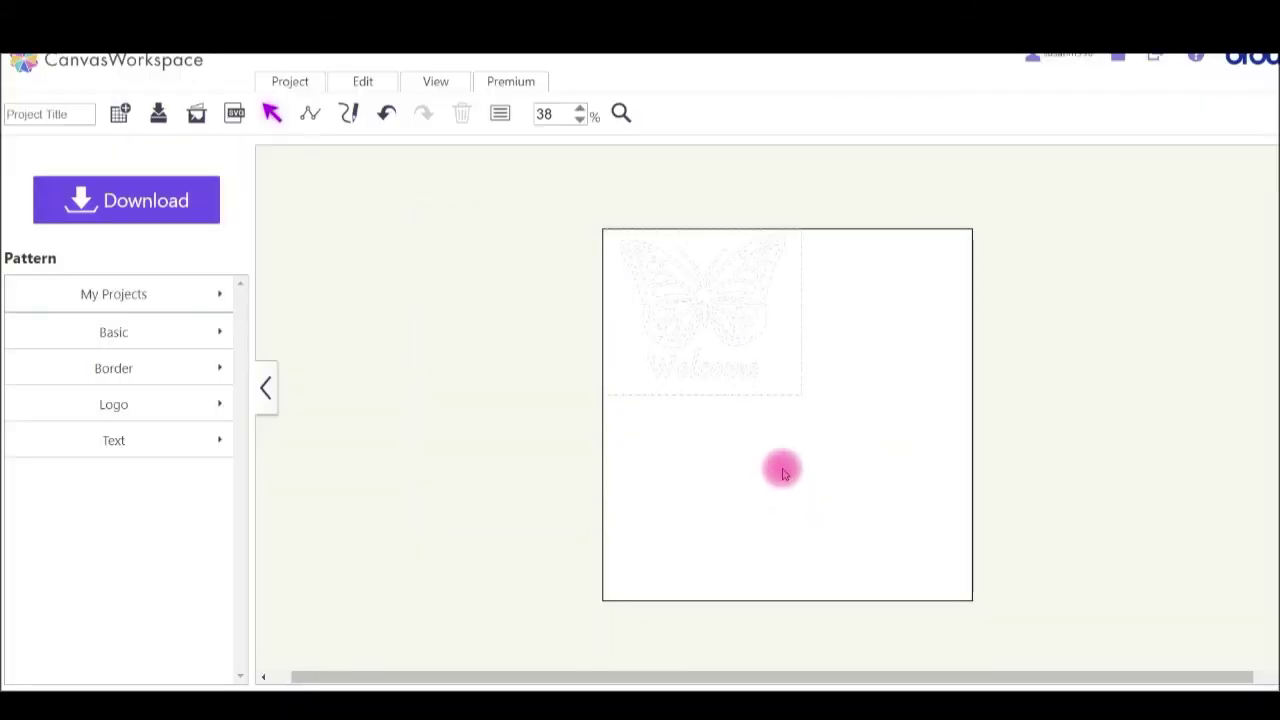
Step: Zoom the Cute Cutter butterfly to 152% with the magnifier
click(620, 114)
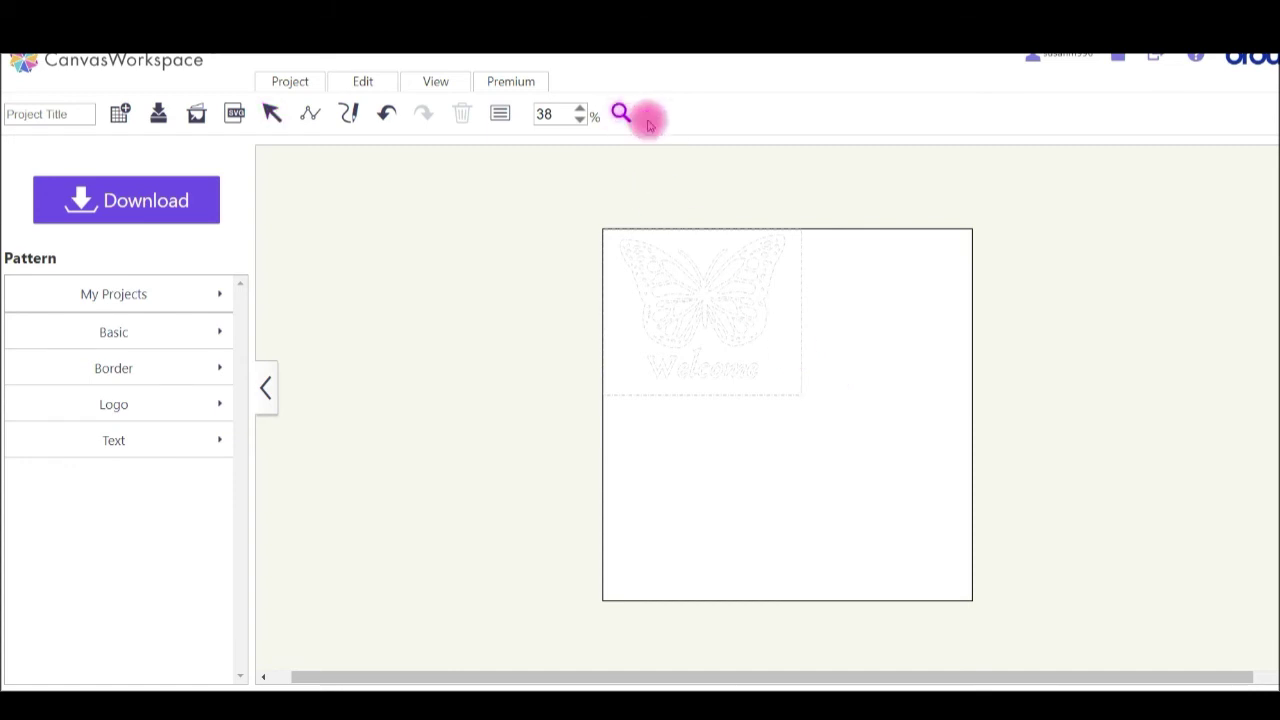
click(709, 279)
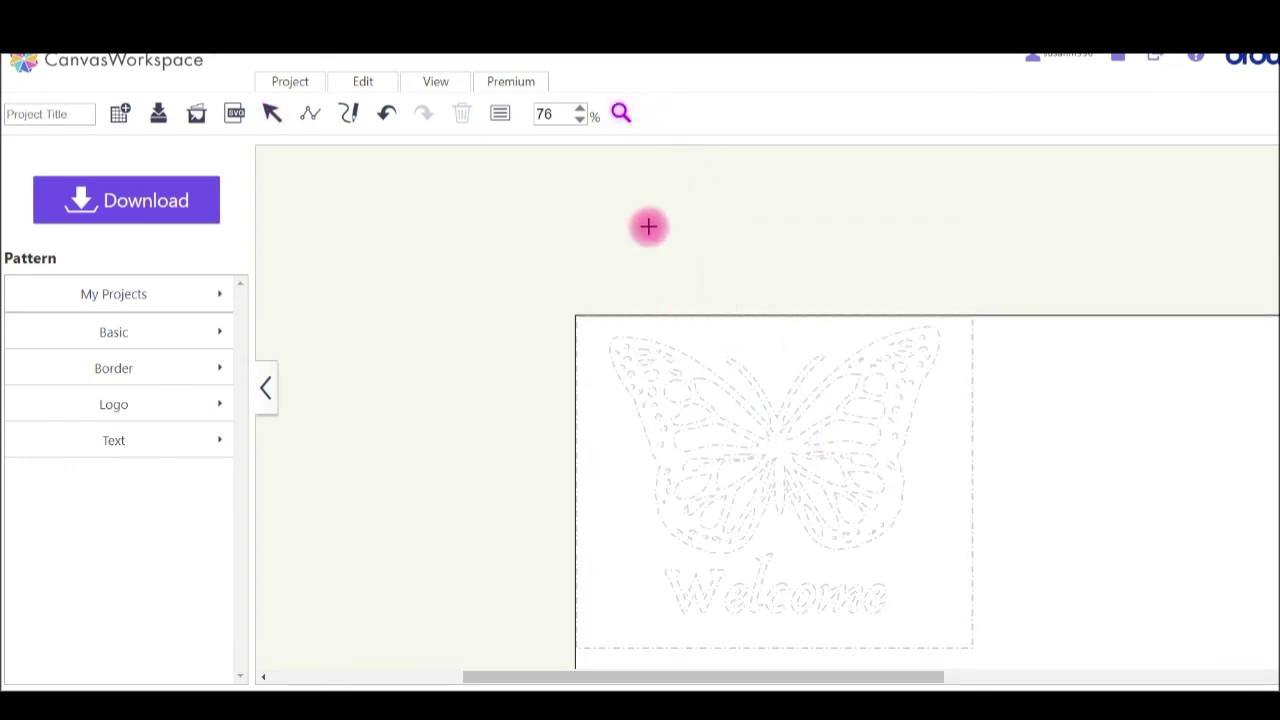
click(713, 412)
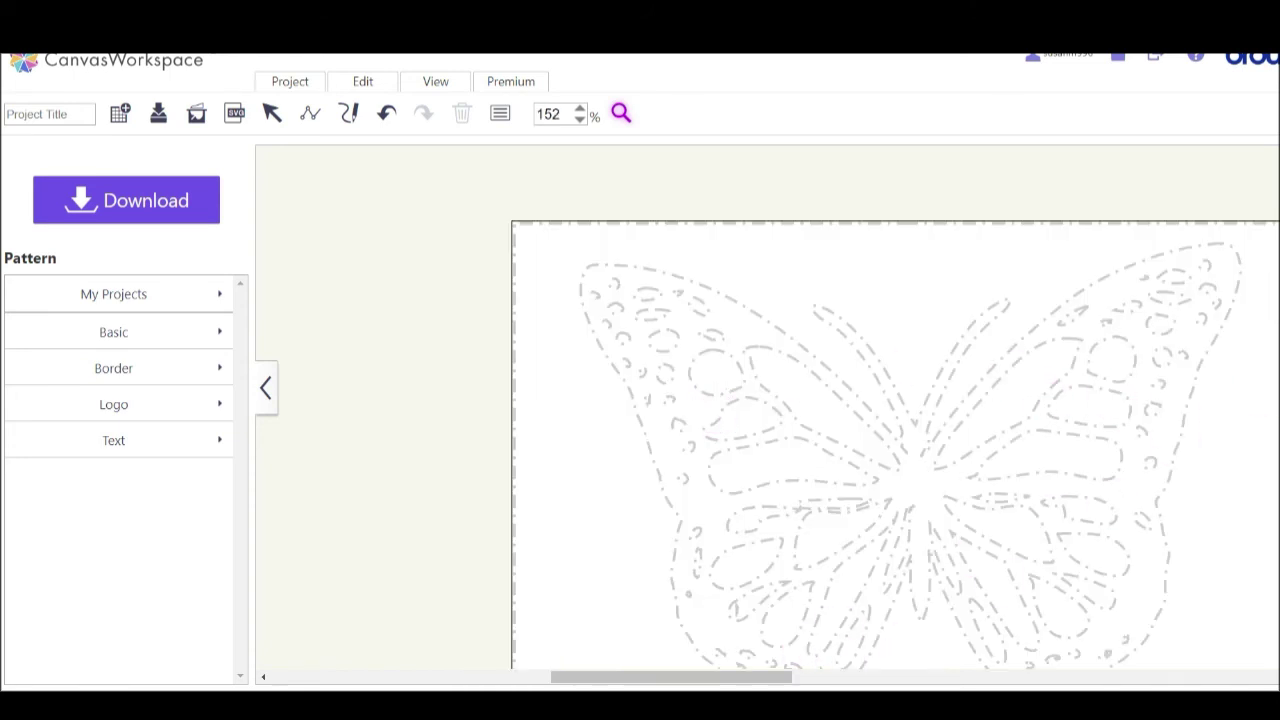
Step: Bring the butterfly into view and turn on View > Show Only Cutting Line
scroll(895, 405, down, 2)
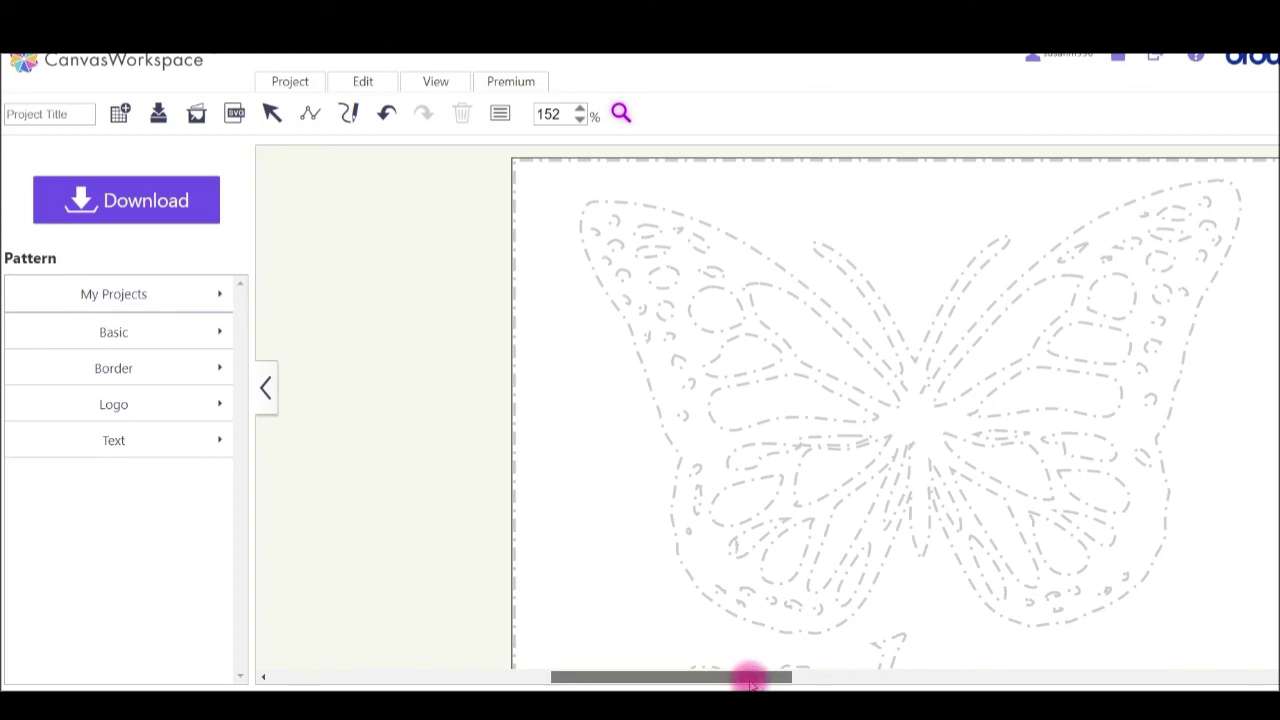
drag(750, 680, 808, 682)
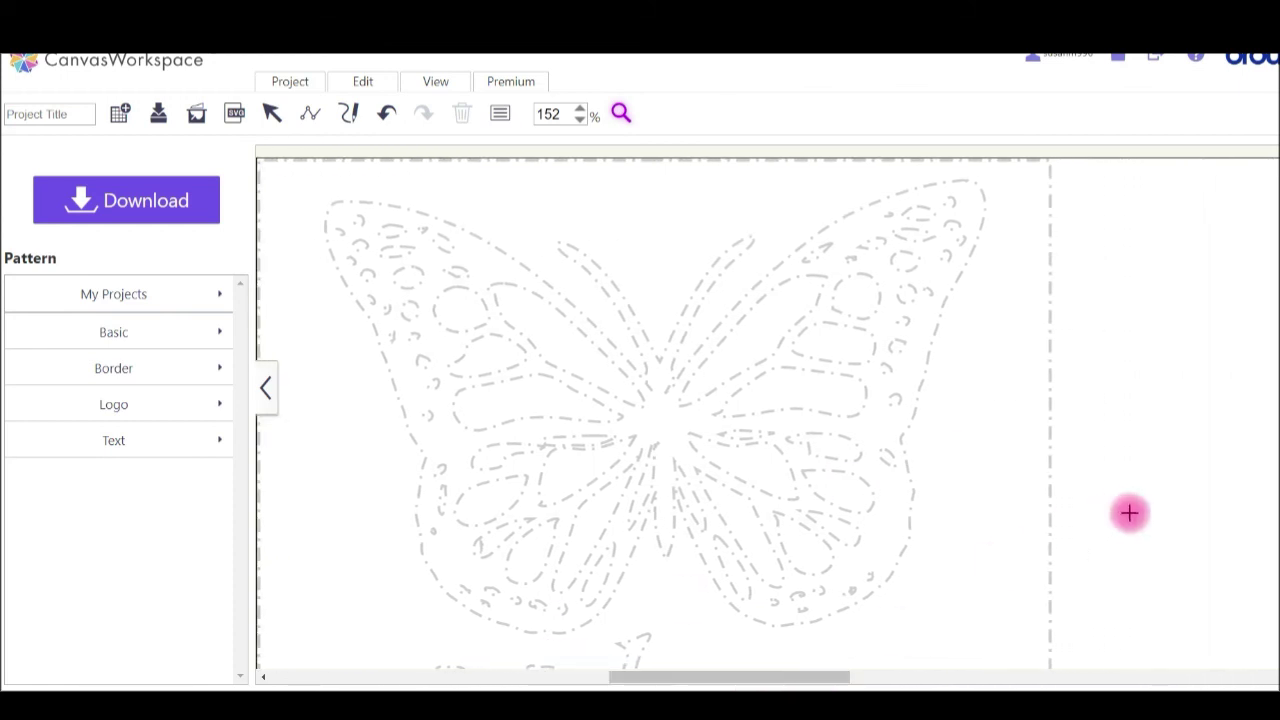
scroll(768, 408, down, 3)
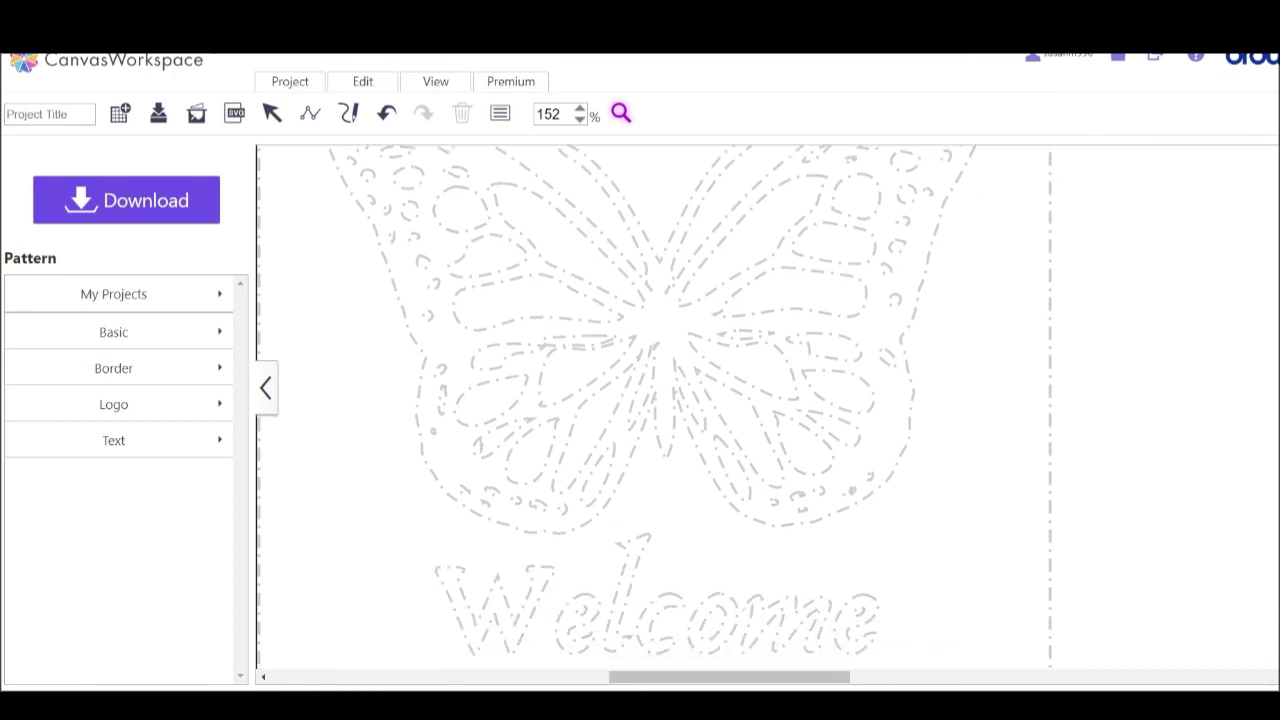
scroll(654, 382, up, 3)
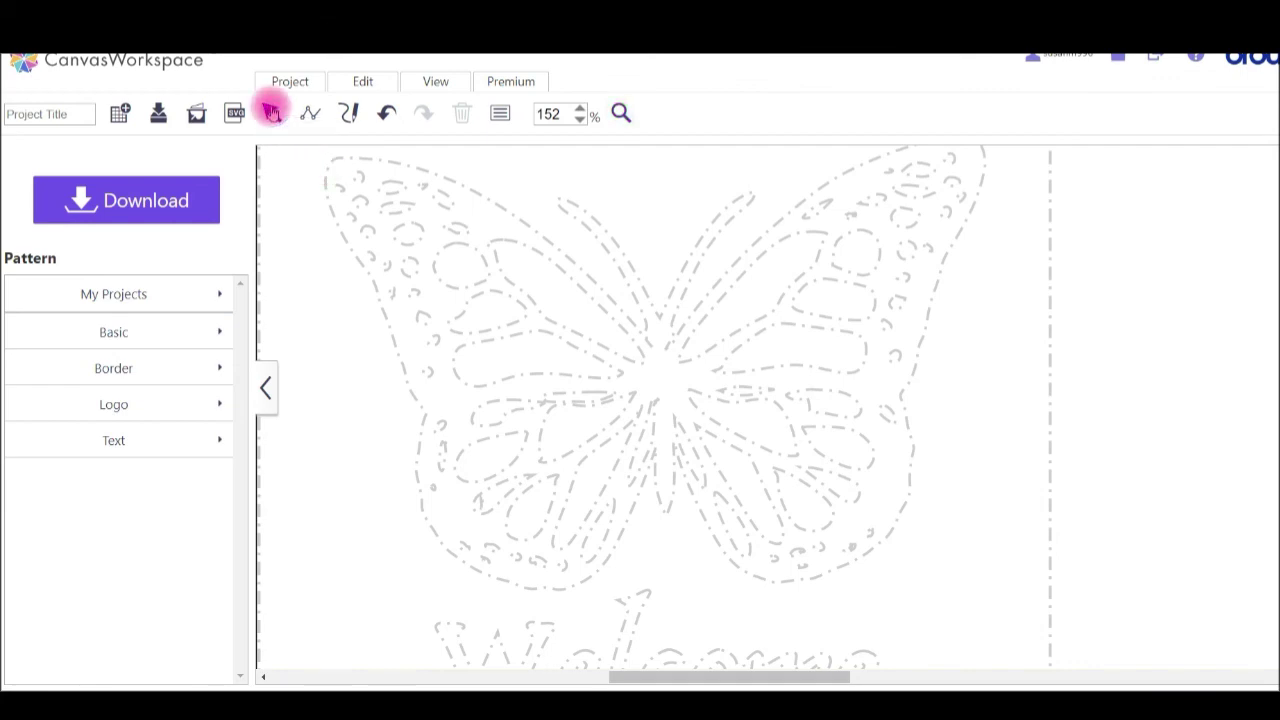
click(435, 83)
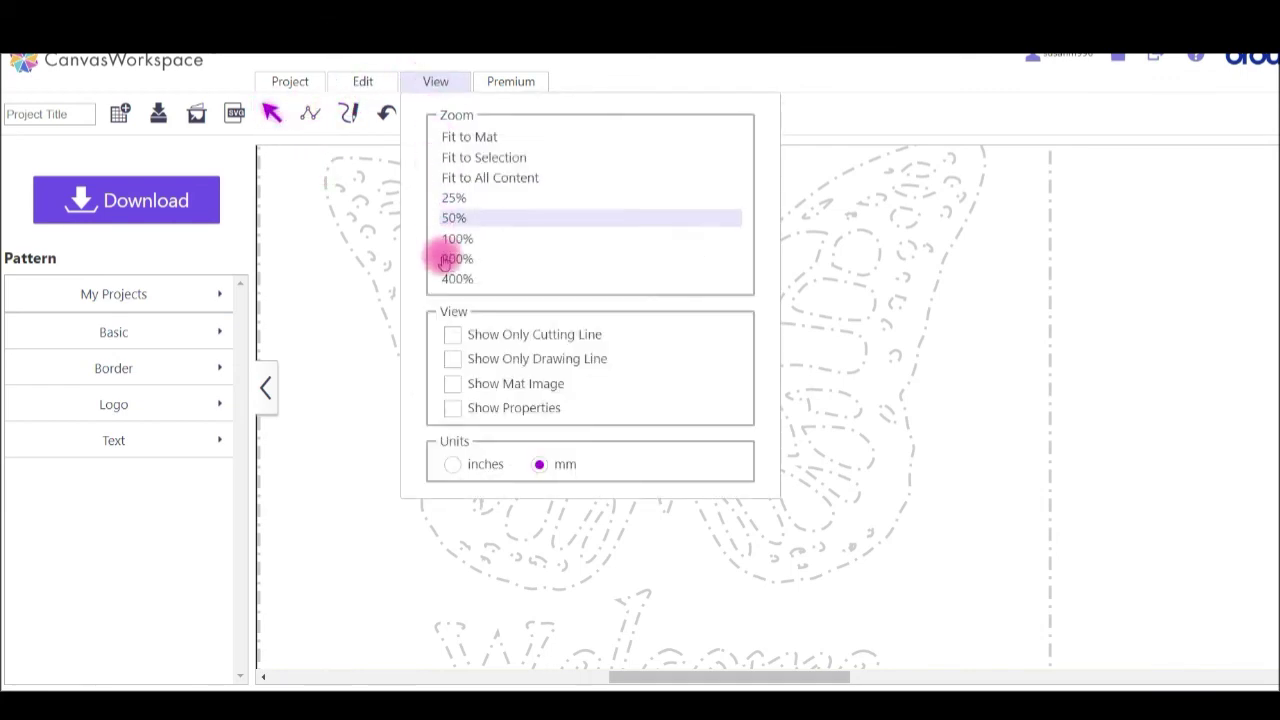
click(452, 335)
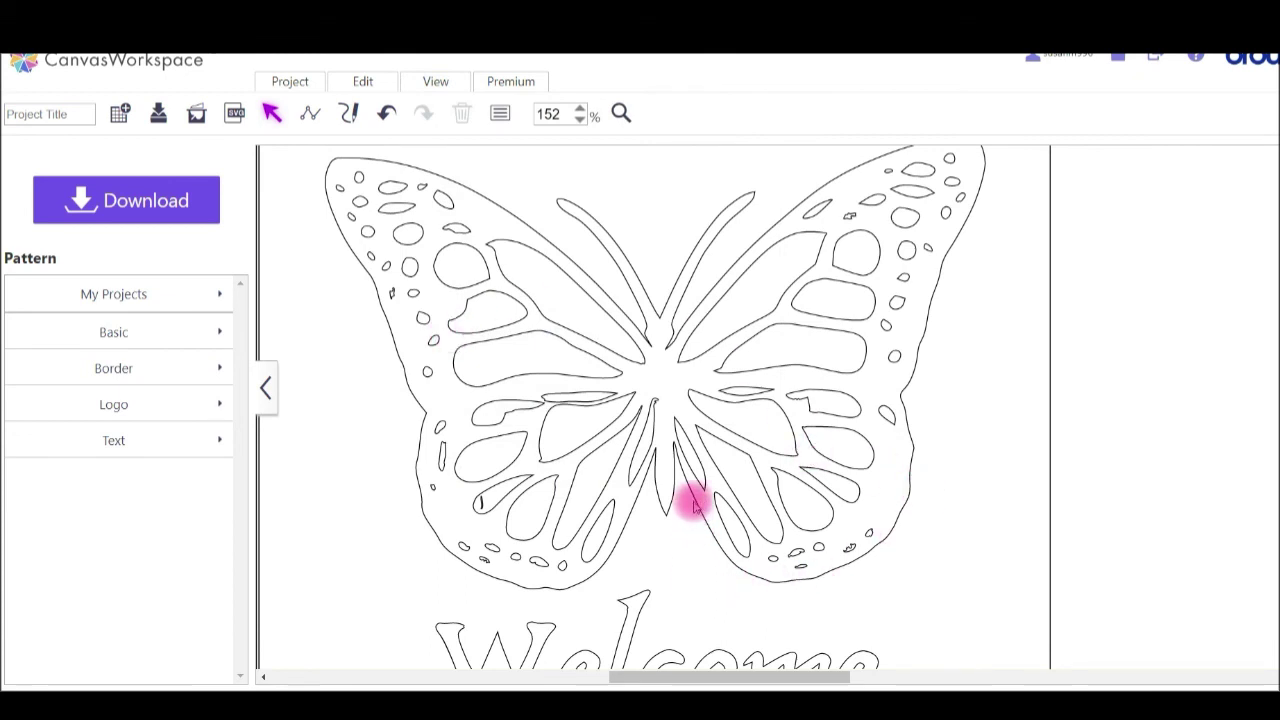
Step: Turn off Show Only Cutting Line and put the Cute Cutter butterfly into node edit mode
click(432, 82)
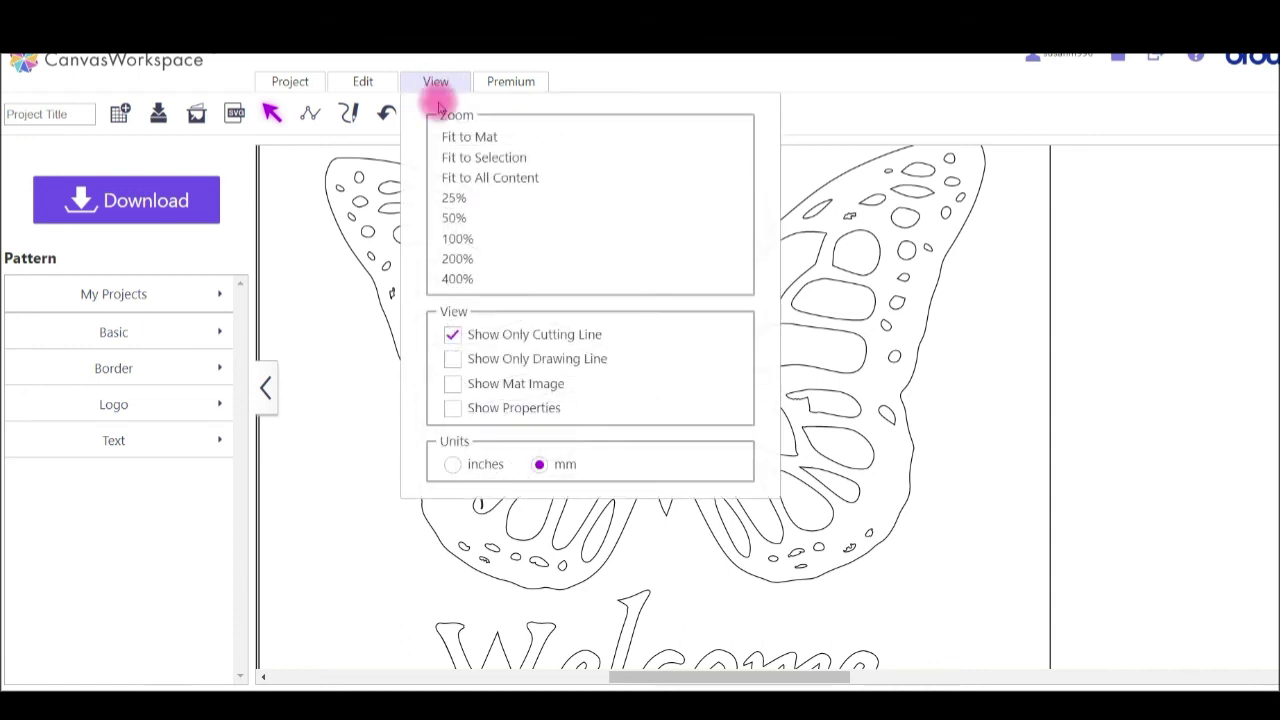
click(455, 336)
click(386, 330)
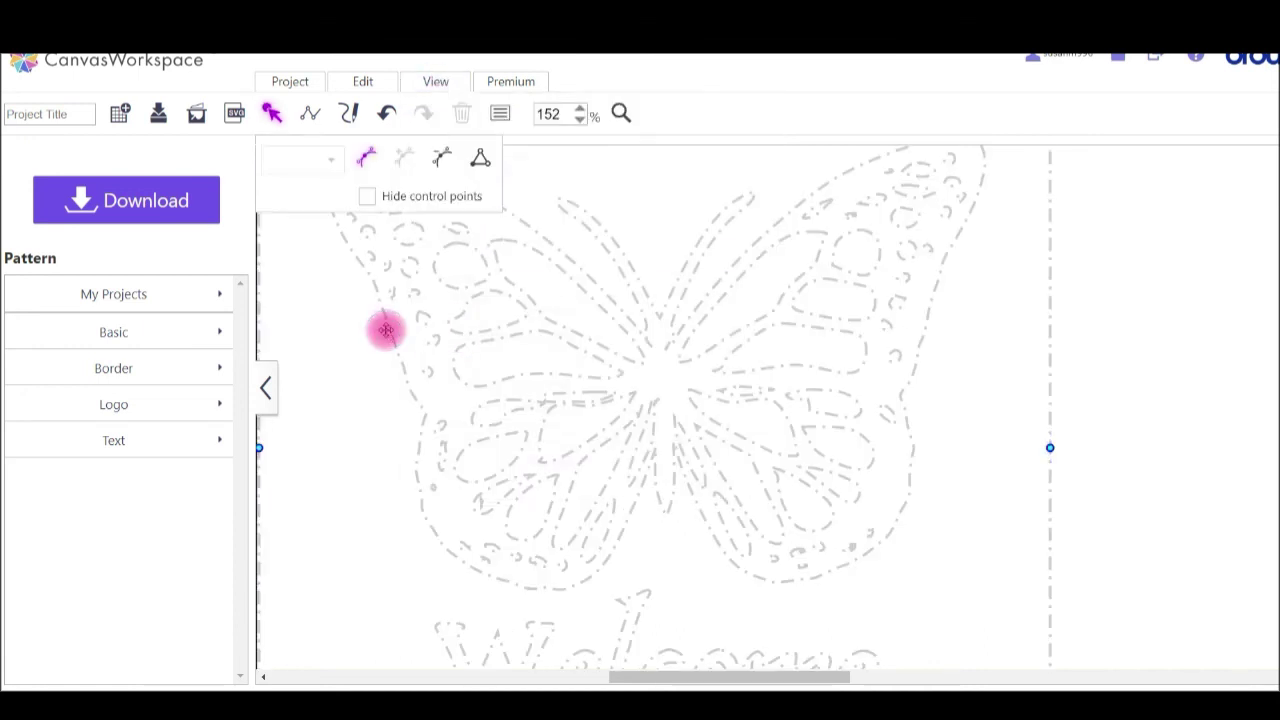
click(386, 330)
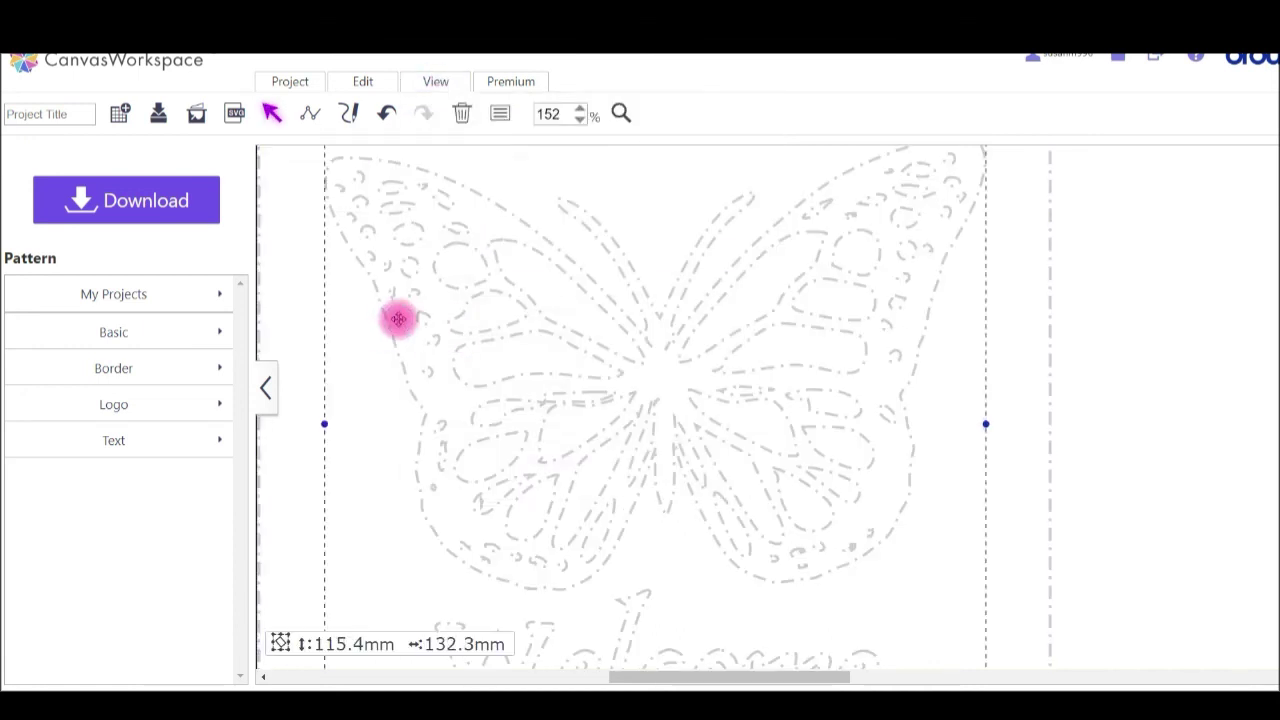
click(426, 514)
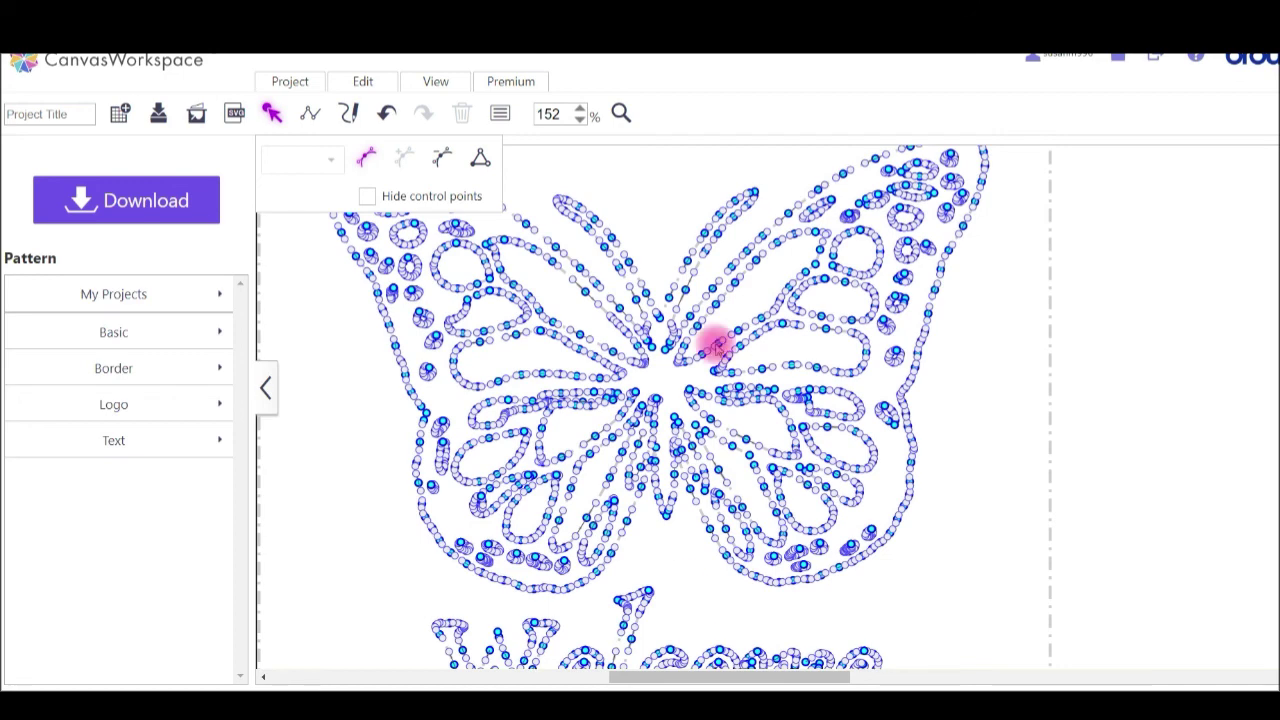
Step: Raise the zoom from 152% to 250% to inspect the densely packed nodes
click(581, 108)
click(581, 108)
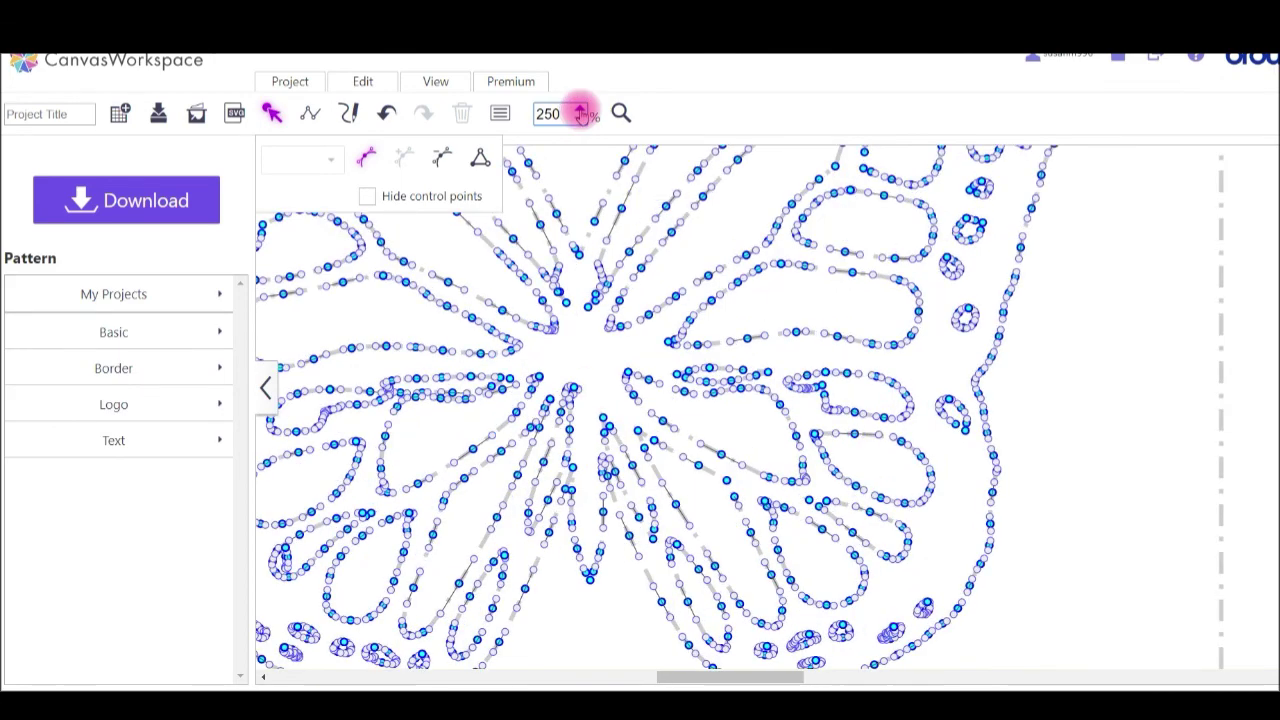